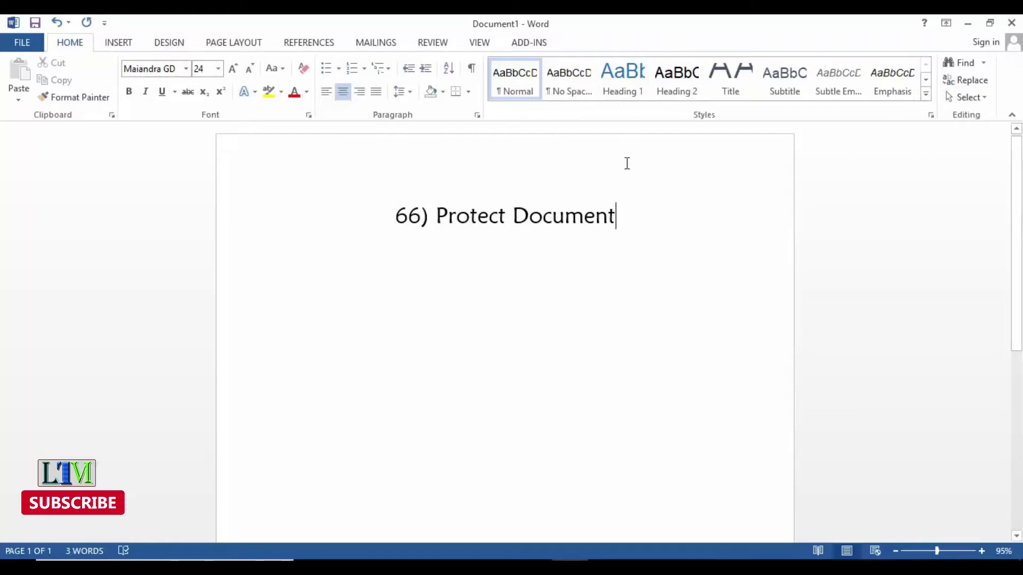
Step: Add sample body paragraphs (339 words over two pages) under the '66) Protect Document' title
key(Return)
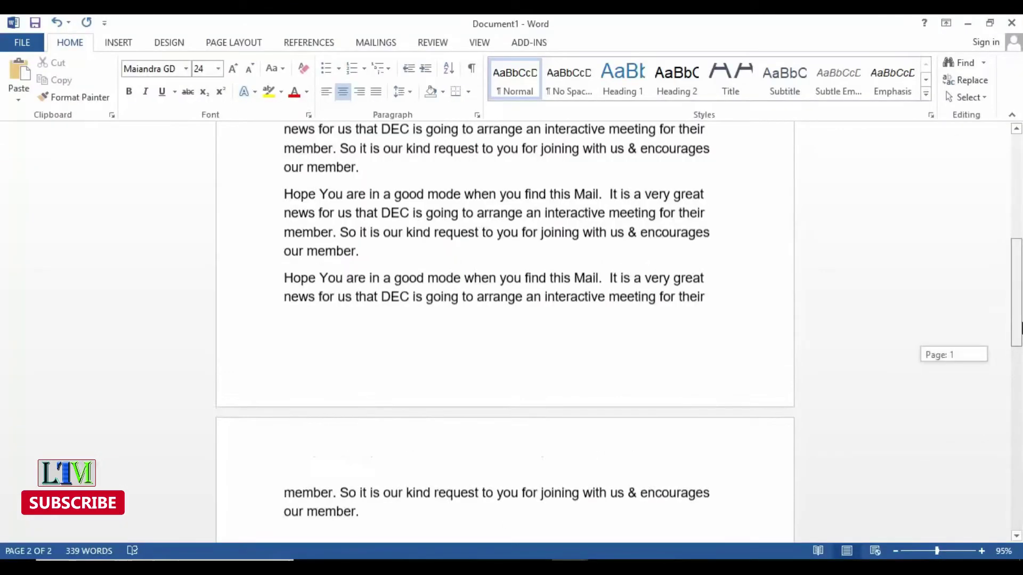
drag(1020, 327, 1017, 227)
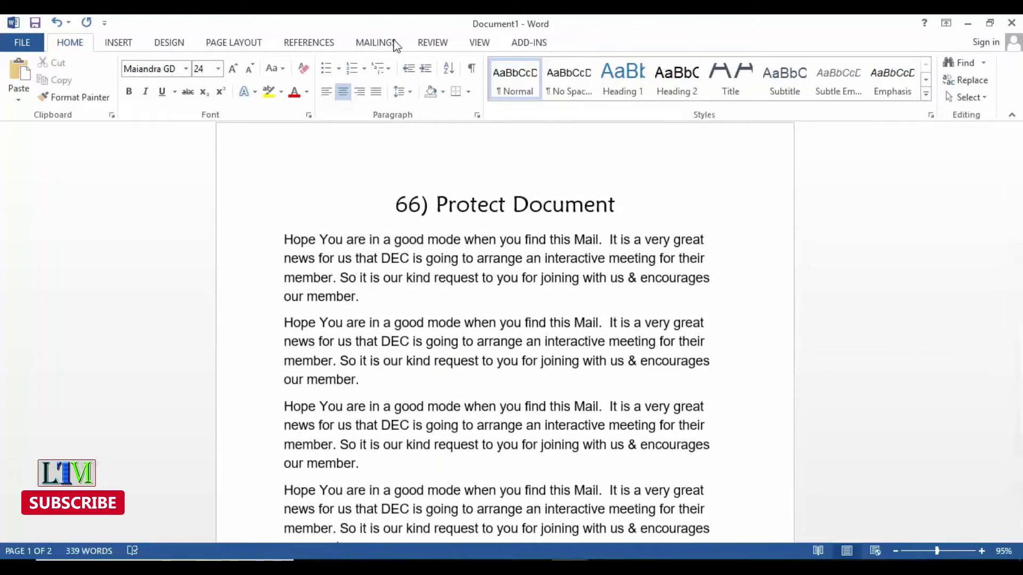
Step: Show the Restrict Editing pane from the Review tab's Protect group
click(482, 45)
click(432, 42)
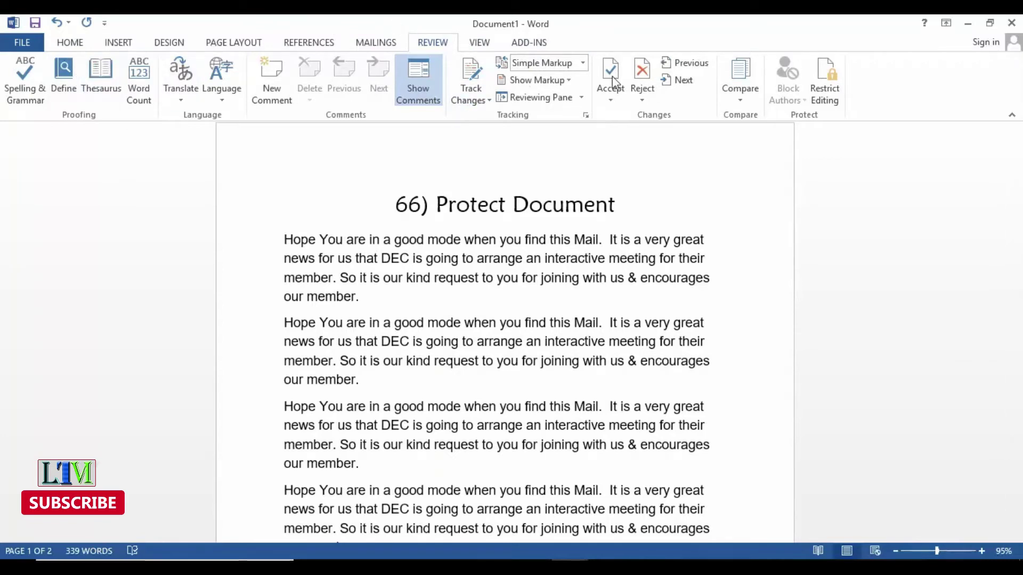
click(825, 95)
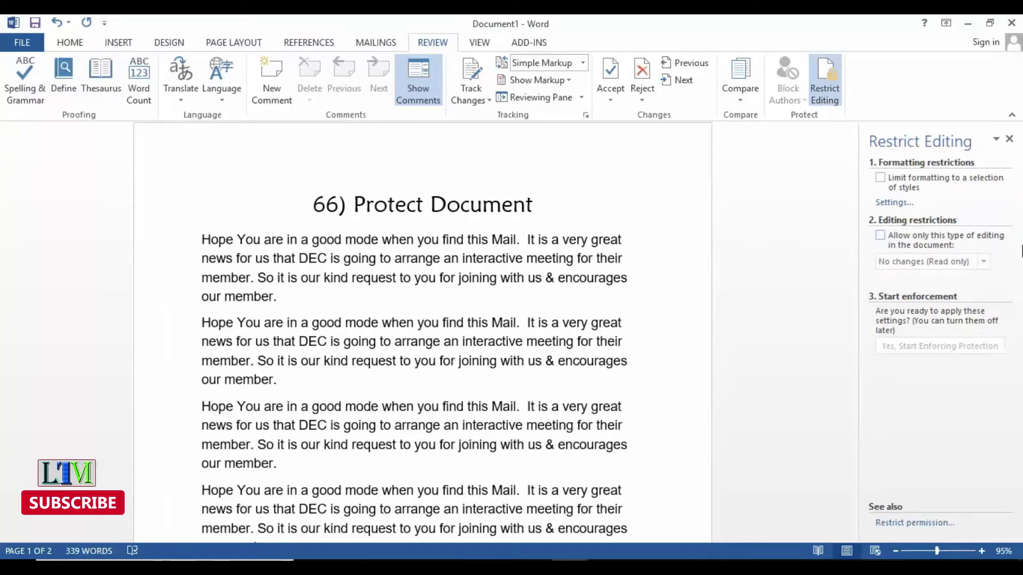
Step: Enforce 'No changes (Read only)' editing protection, confirming it with a password
click(879, 236)
click(979, 264)
click(983, 264)
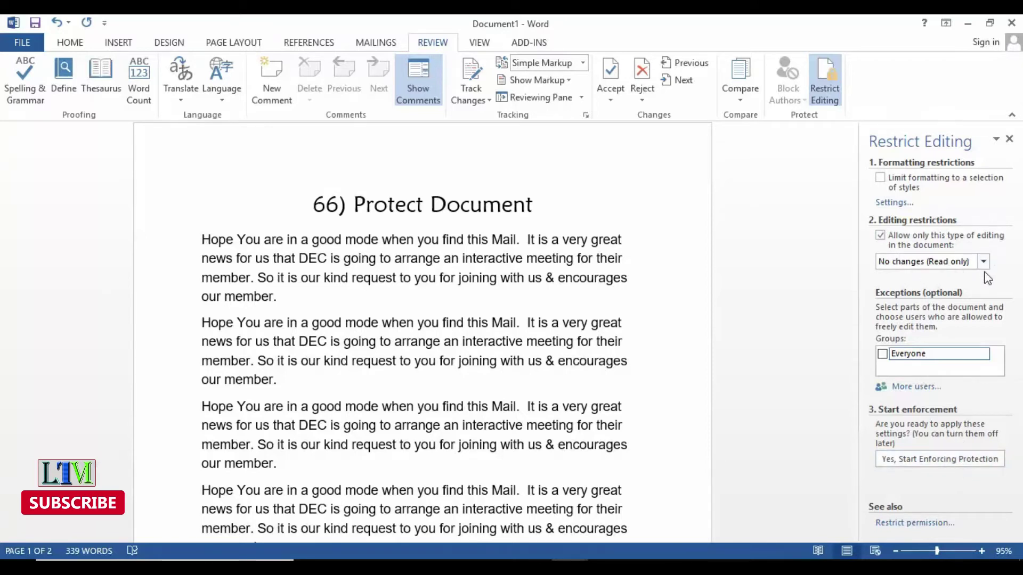
click(932, 464)
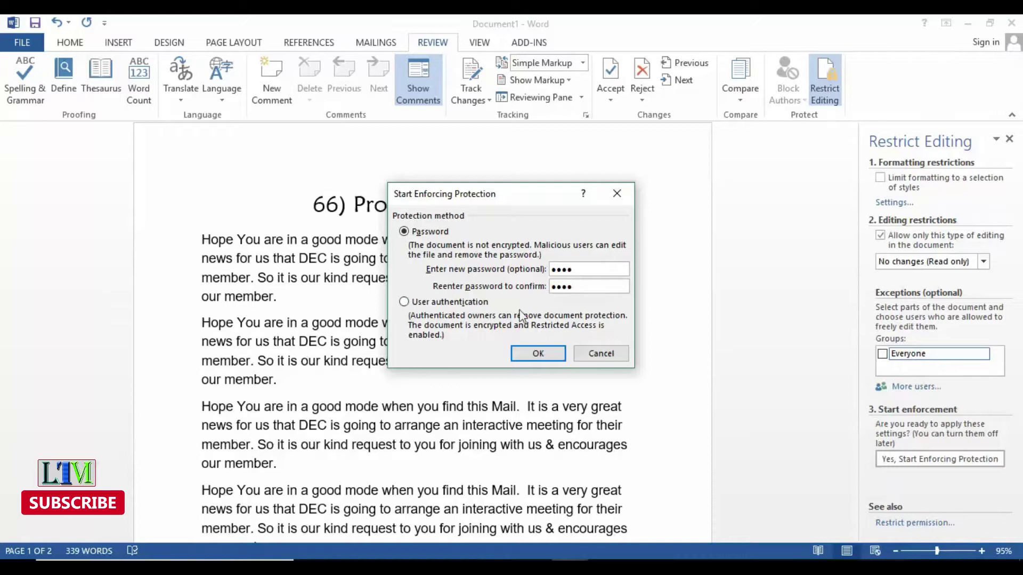
click(538, 355)
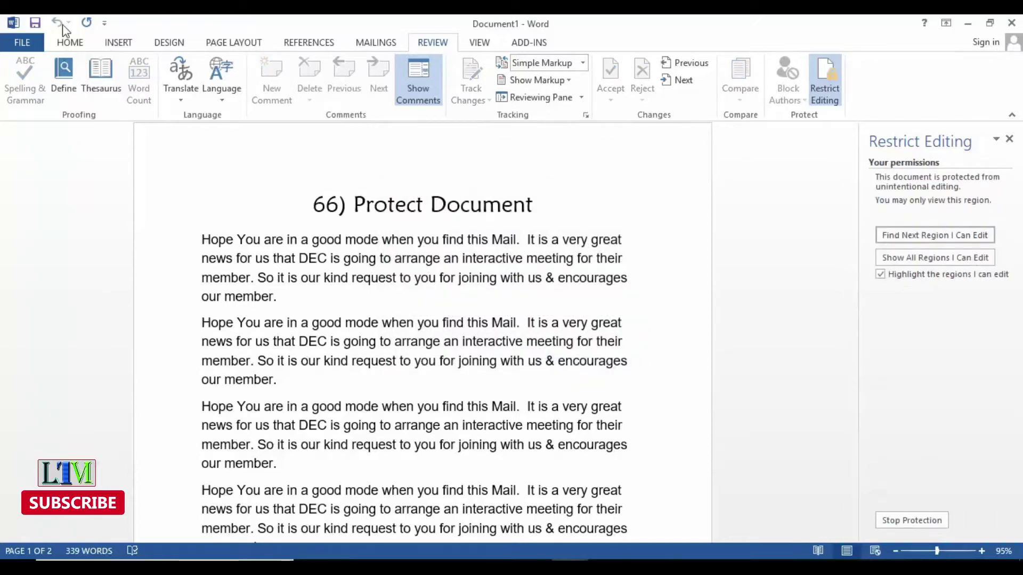
click(70, 43)
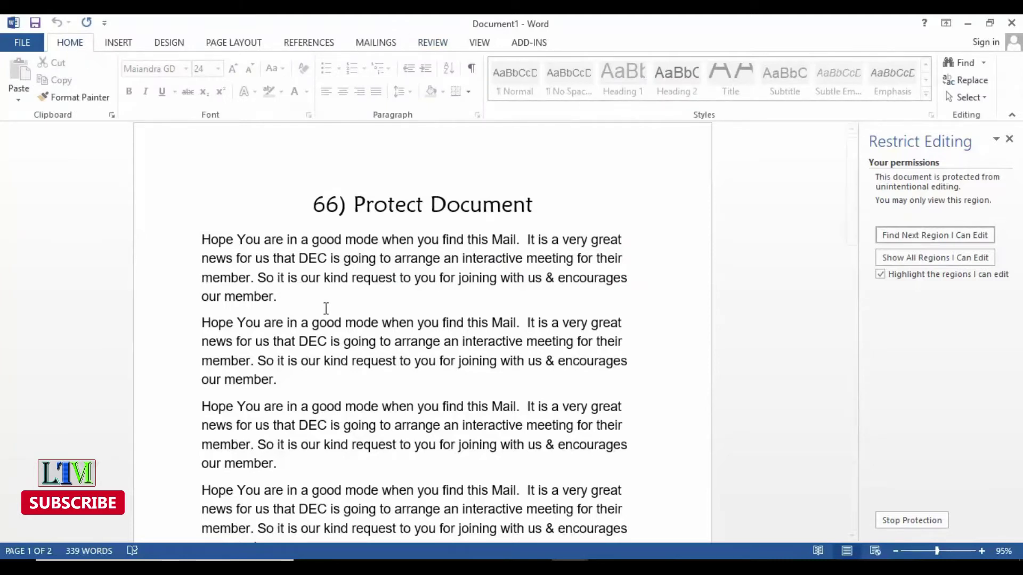
drag(258, 299, 314, 205)
mouse_move(224, 296)
mouse_down()
mouse_move(398, 362)
mouse_move(445, 410)
mouse_up()
key(Delete)
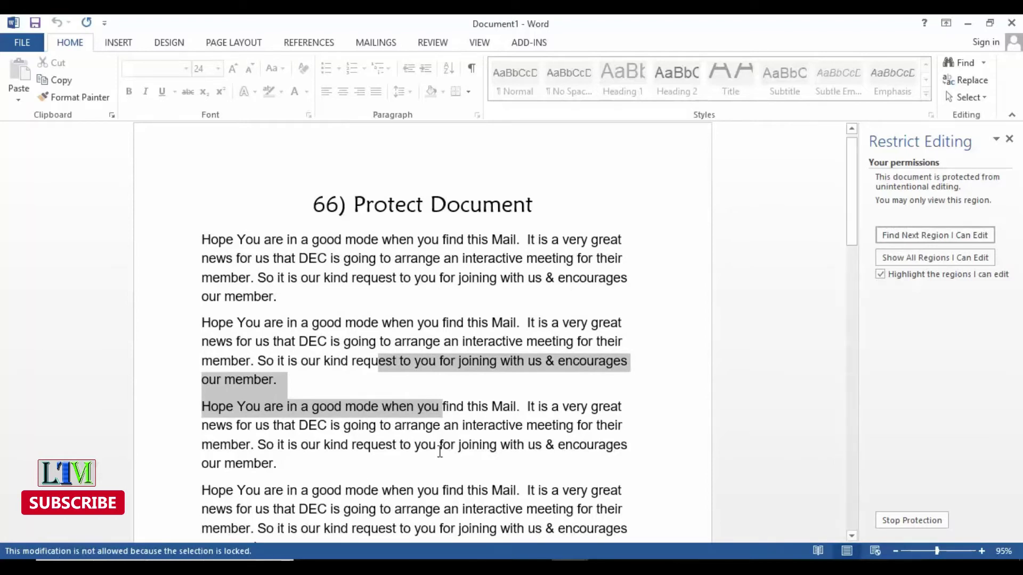
click(729, 368)
click(131, 43)
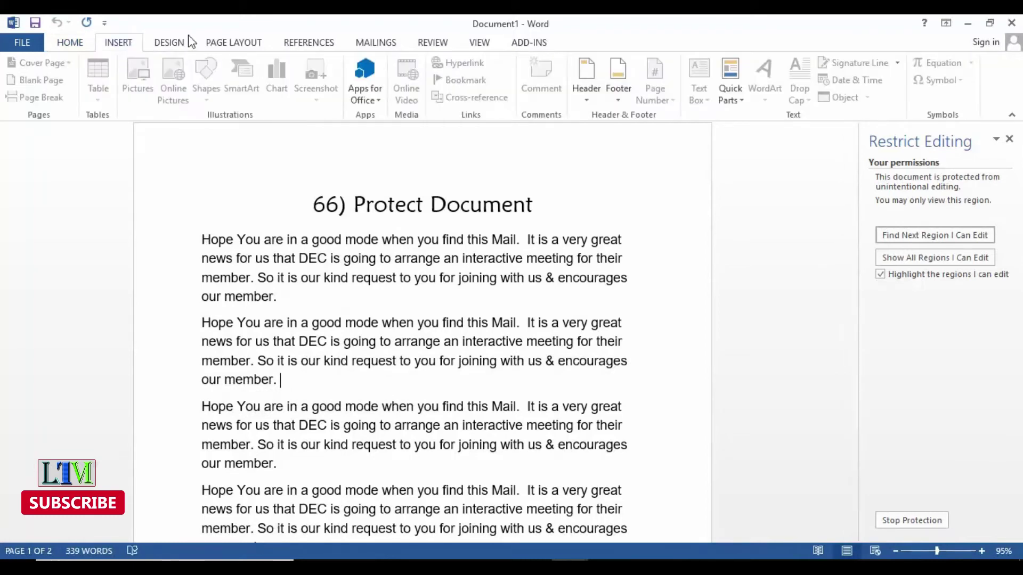
click(186, 47)
click(231, 47)
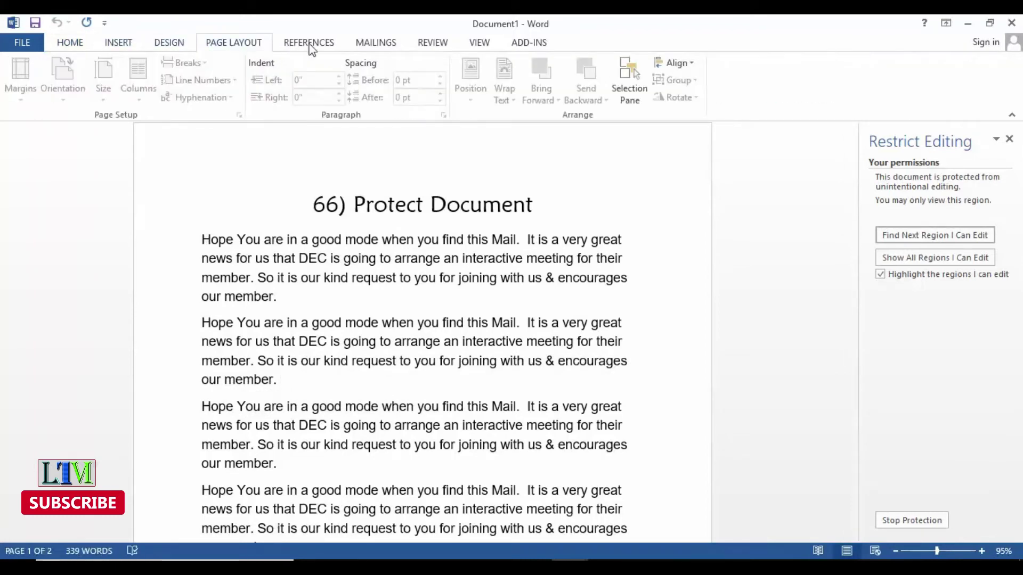
drag(256, 260, 636, 379)
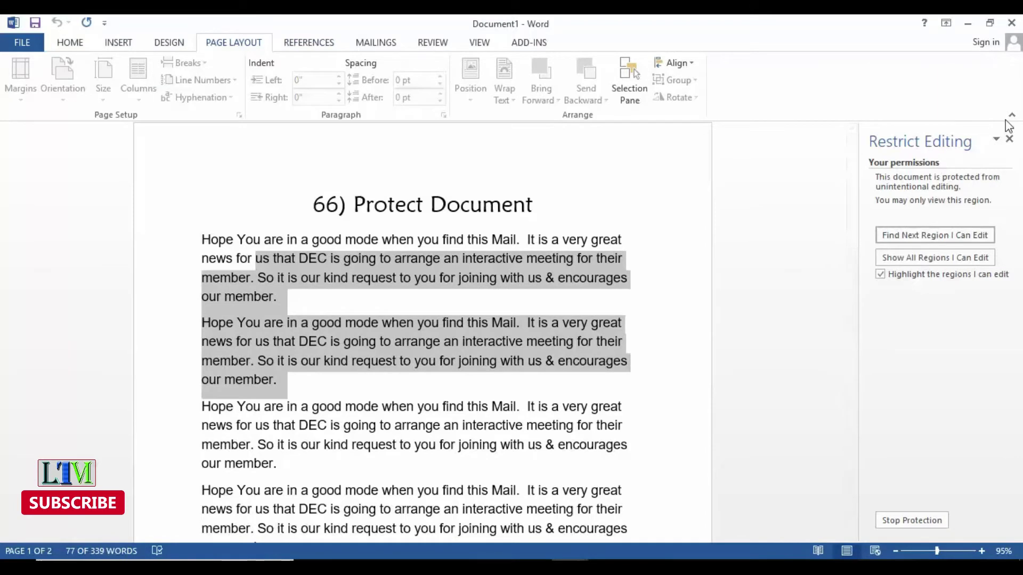
drag(313, 204, 623, 538)
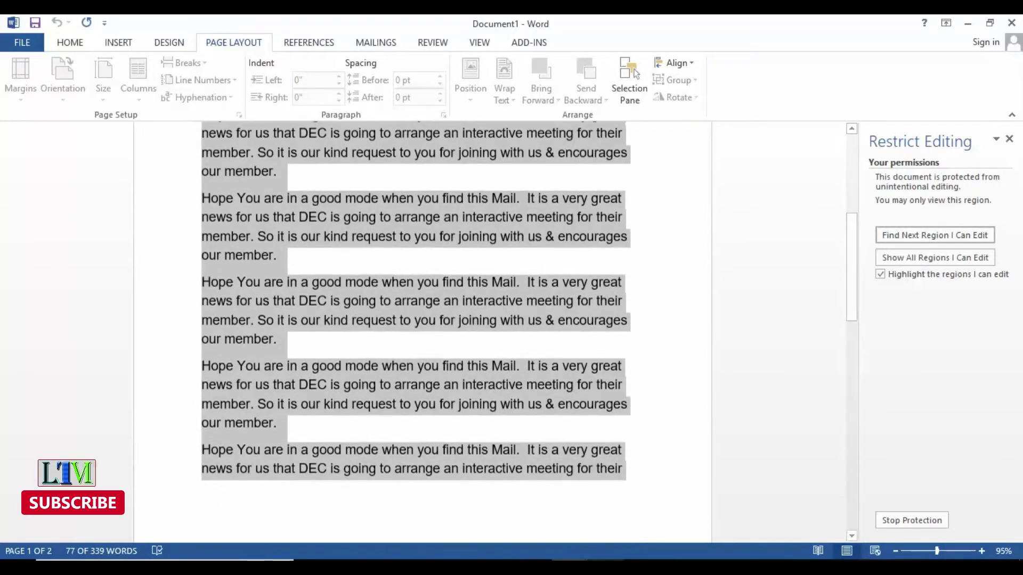
click(395, 340)
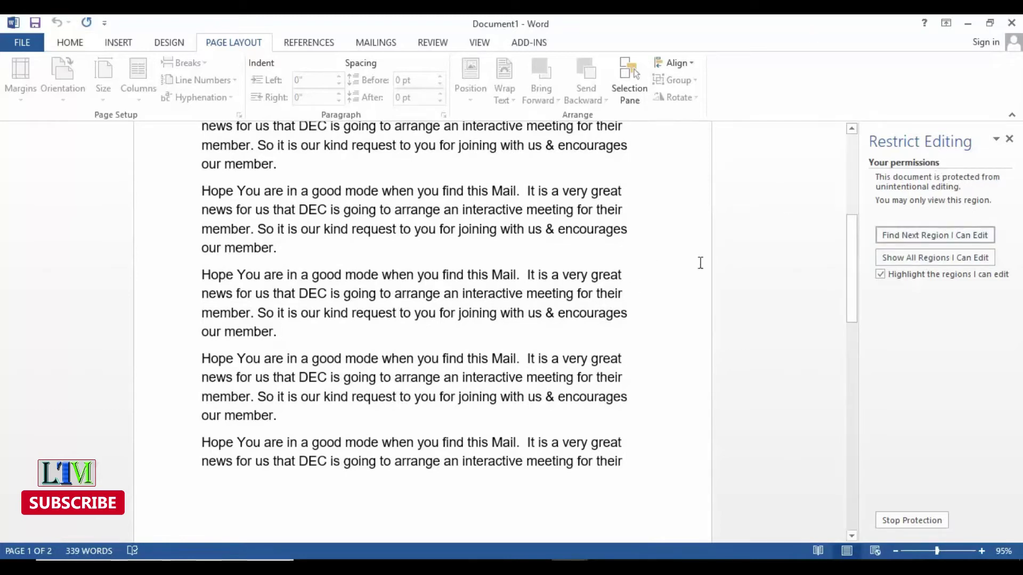
drag(848, 272, 851, 192)
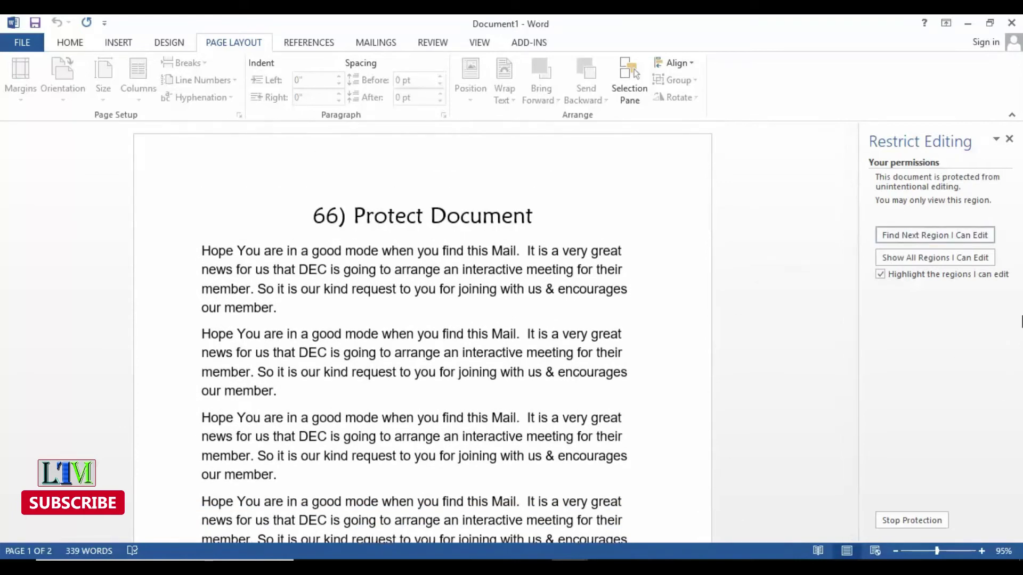
Step: Stop the read-only protection in the Restrict Editing pane by entering the document password
click(432, 44)
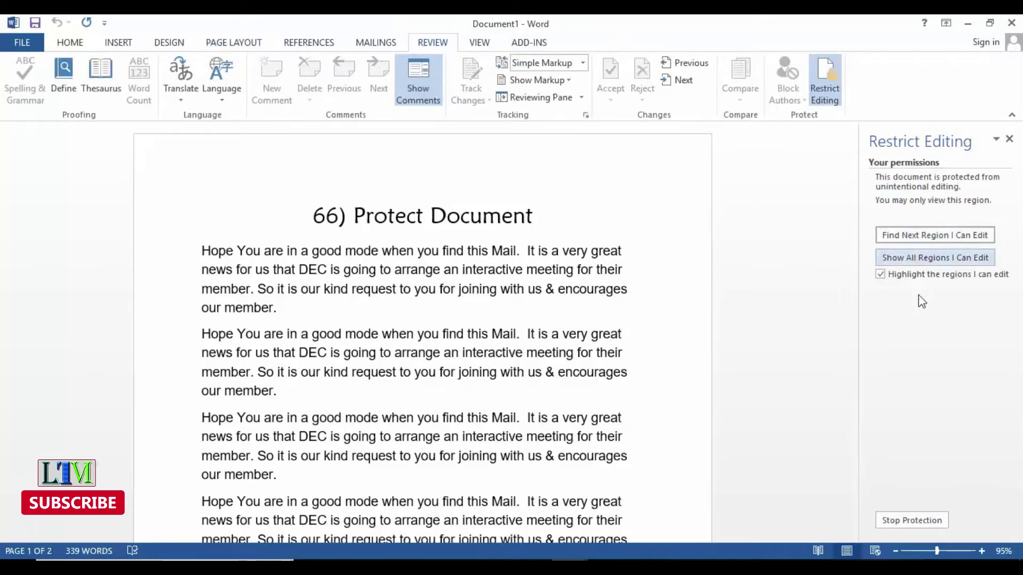
click(915, 531)
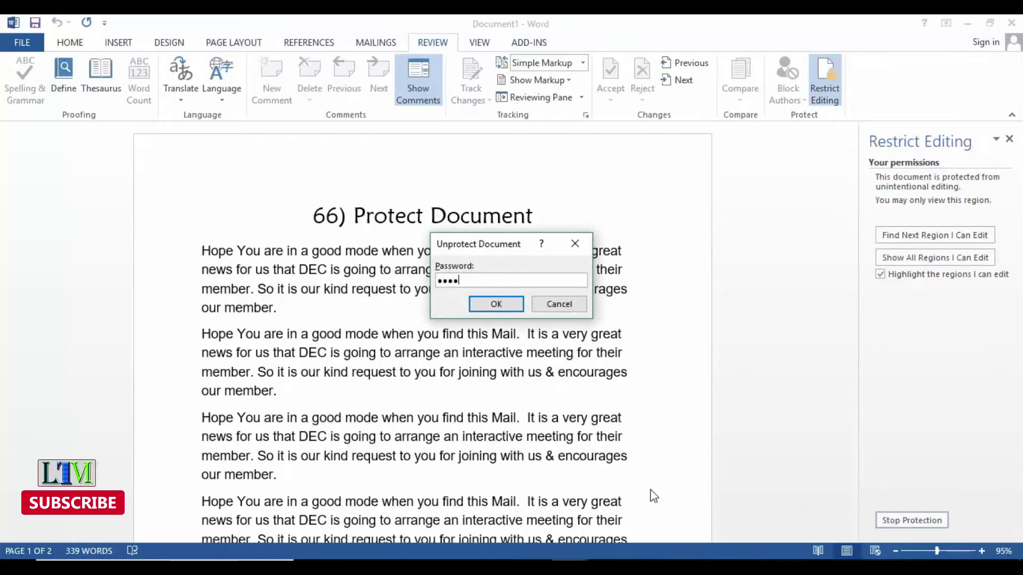
click(496, 304)
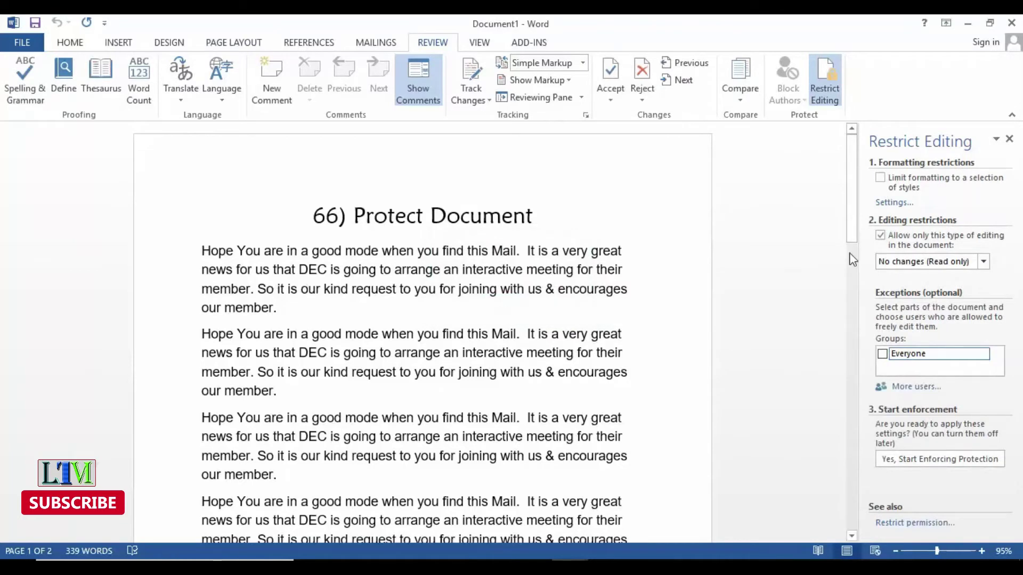
mouse_move(851, 230)
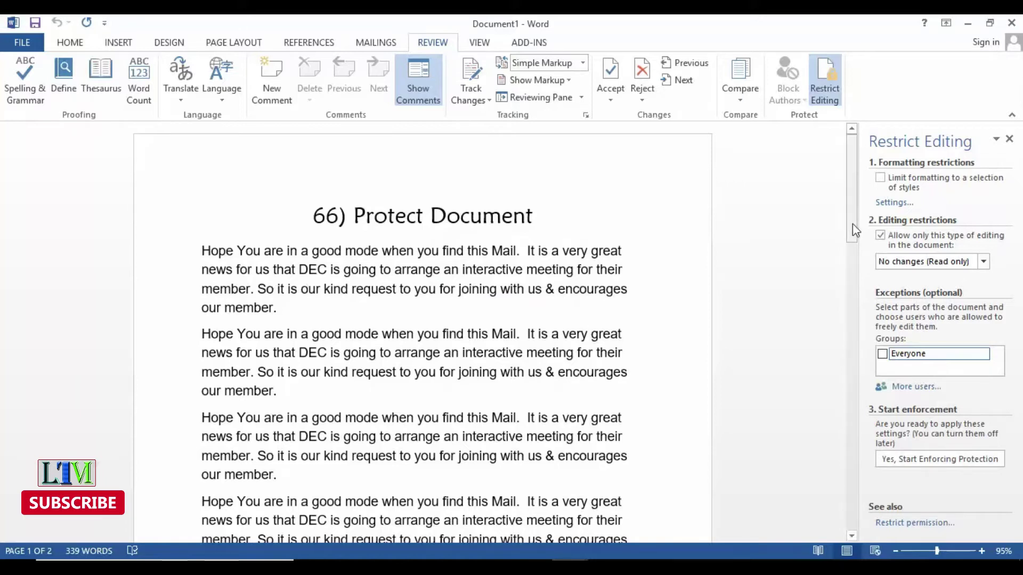
Step: Highlight the second paragraph in yellow to test editing, then undo the highlight with Ctrl+Z
drag(852, 224, 834, 228)
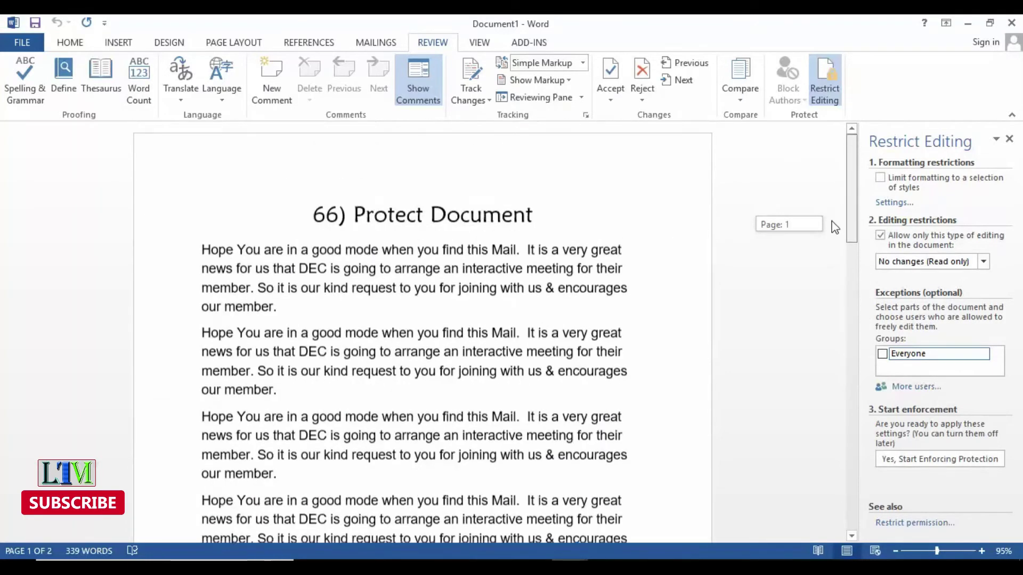
drag(835, 228, 830, 203)
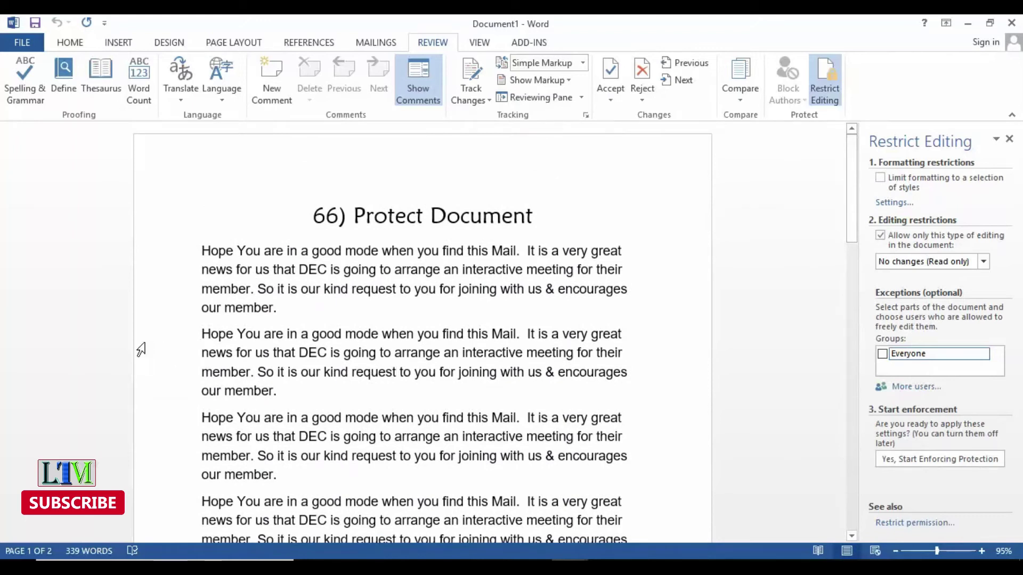
drag(196, 326, 405, 309)
click(353, 389)
drag(205, 330, 320, 390)
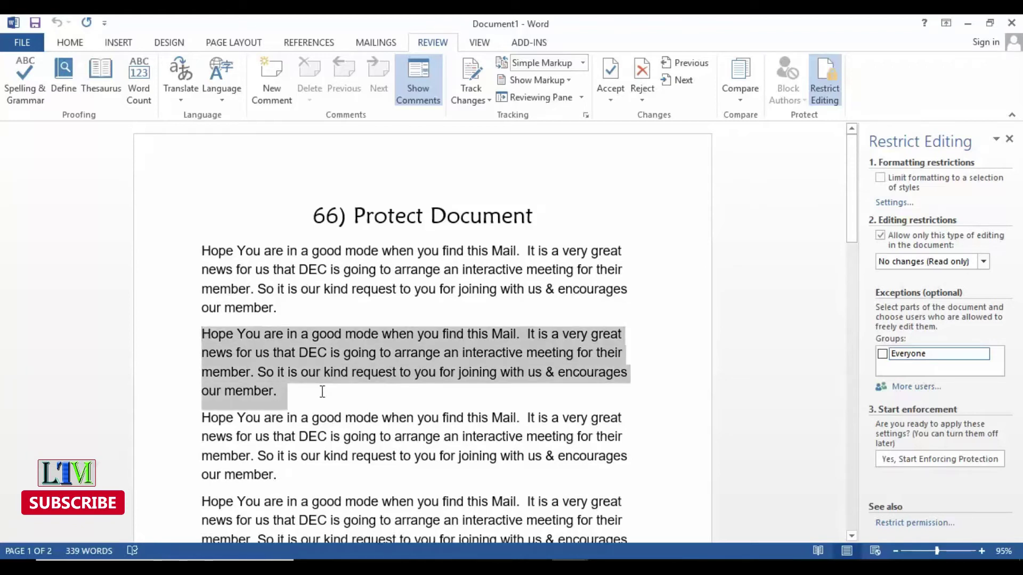
click(85, 44)
click(274, 94)
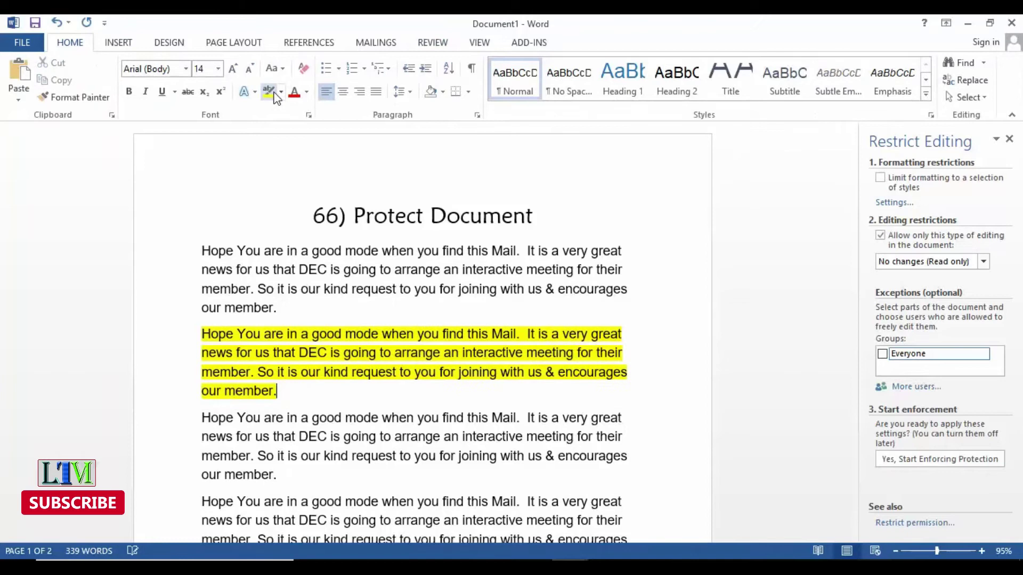
drag(265, 394, 205, 335)
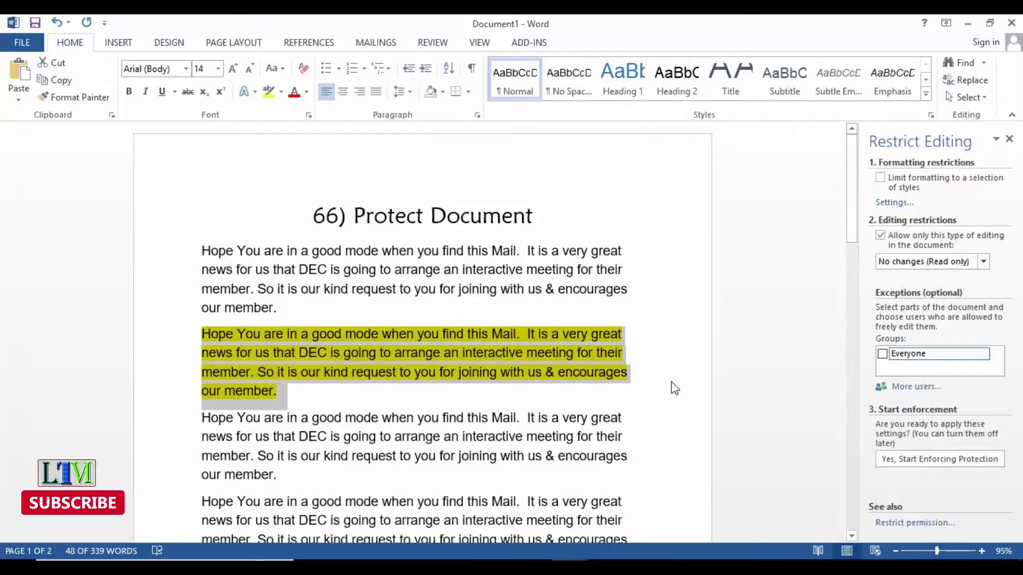
key(ctrl+z)
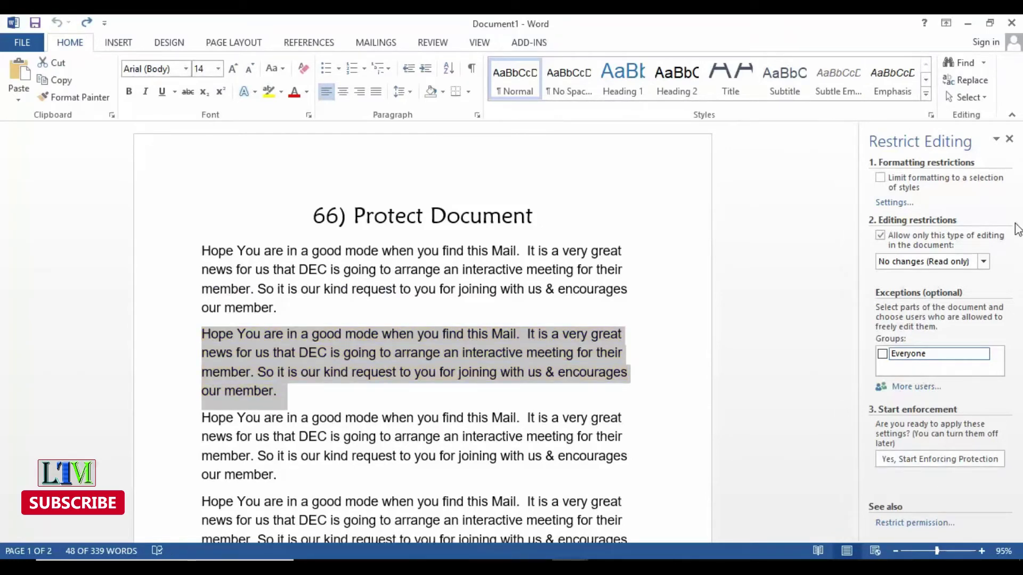
Step: Dismiss the popup, allow Everyone to edit the second paragraph, and start enforcing protection
click(432, 44)
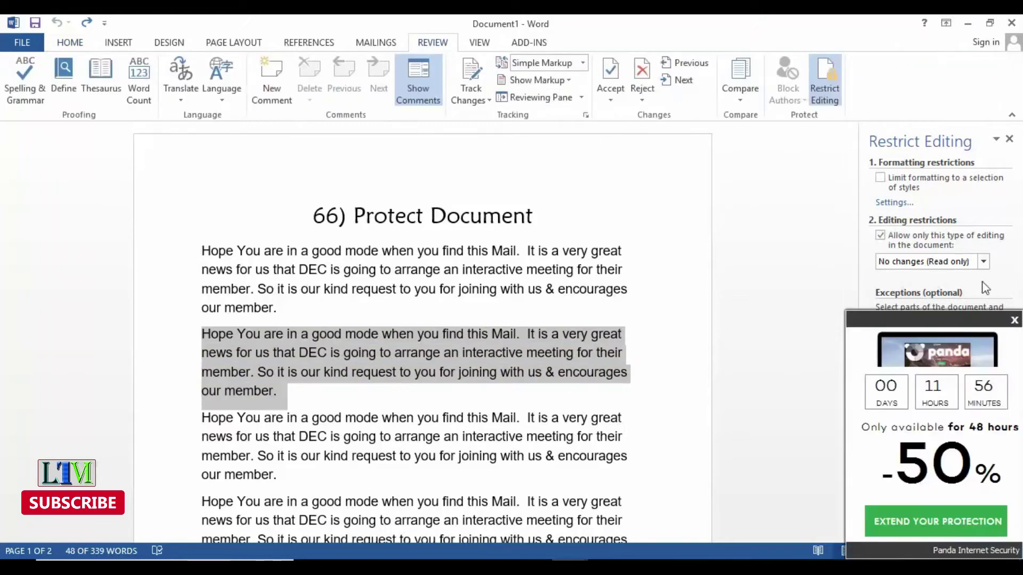
click(1014, 320)
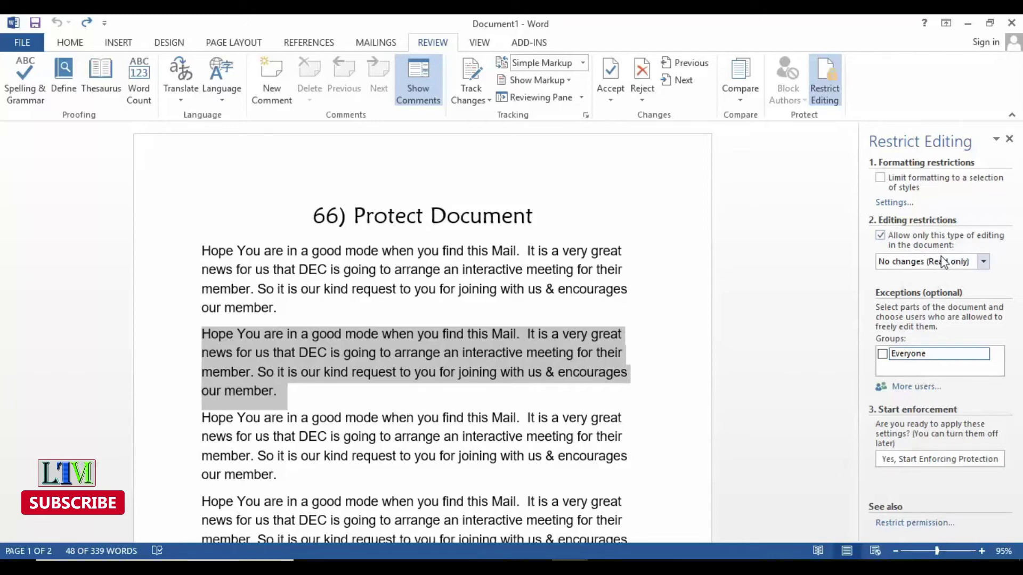
mouse_move(415, 416)
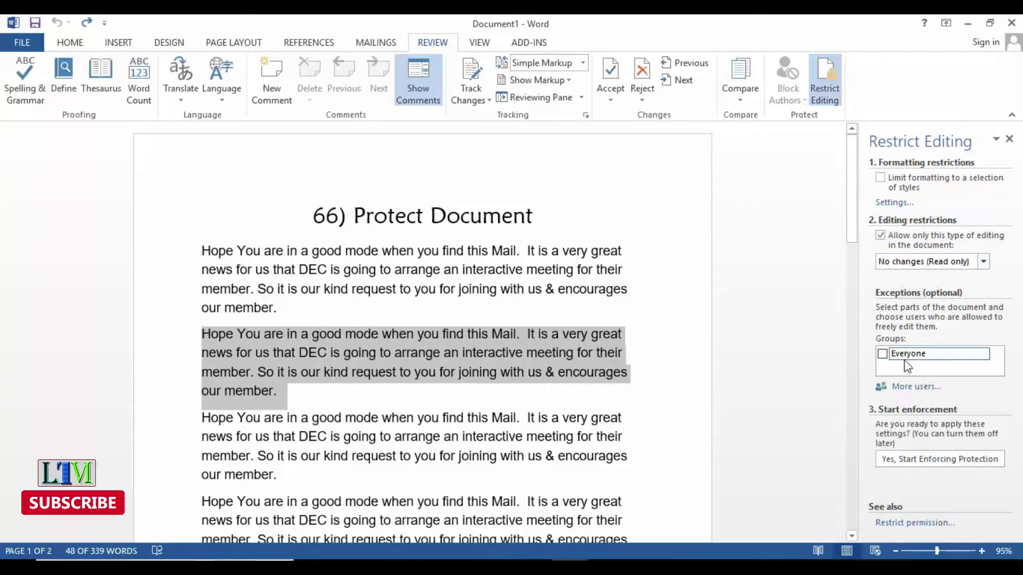
click(882, 354)
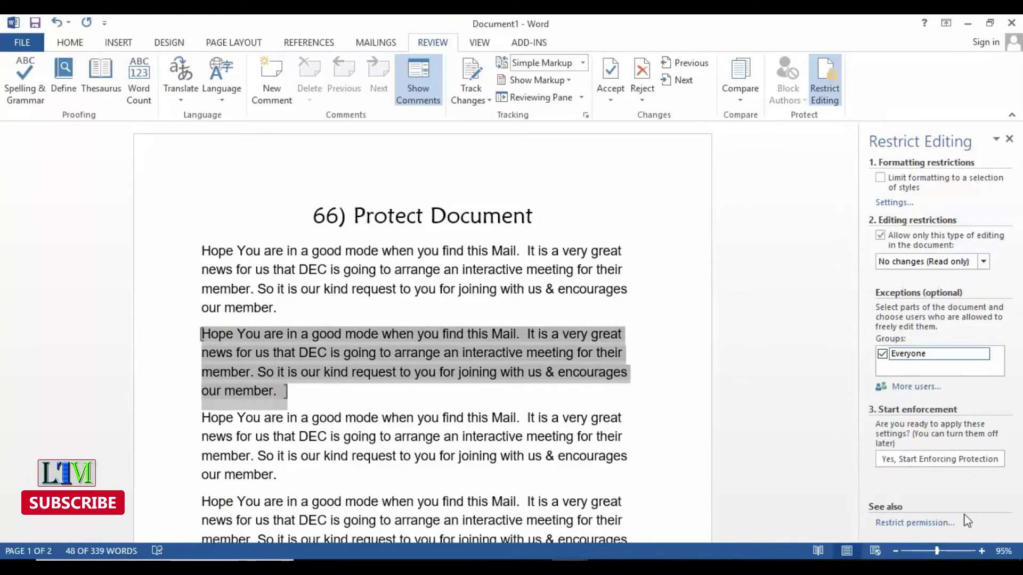
click(935, 458)
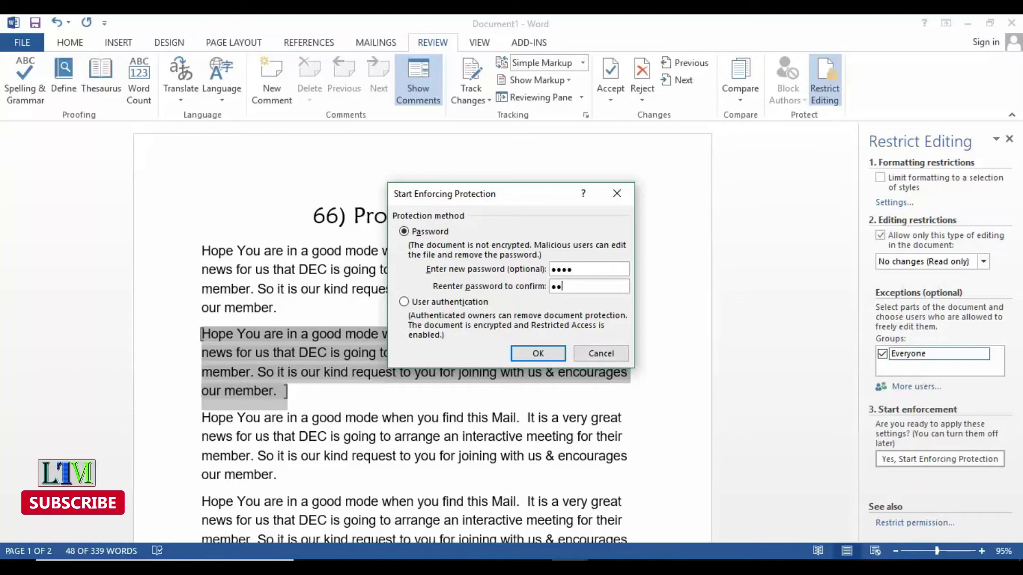
Step: Confirm the password to enforce protection, then test clicking into locked and editable paragraphs
click(551, 352)
click(554, 398)
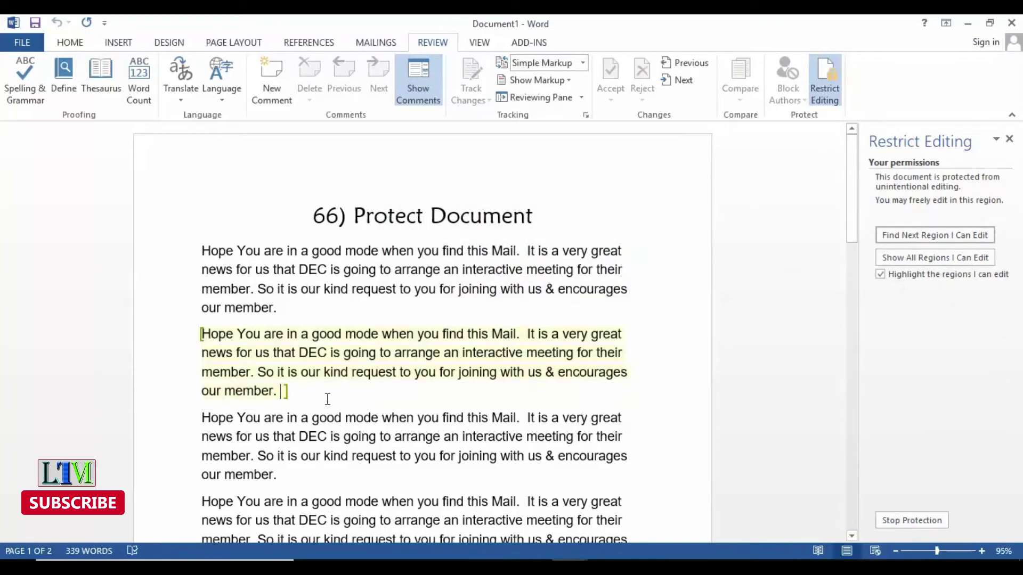
triple_click(258, 390)
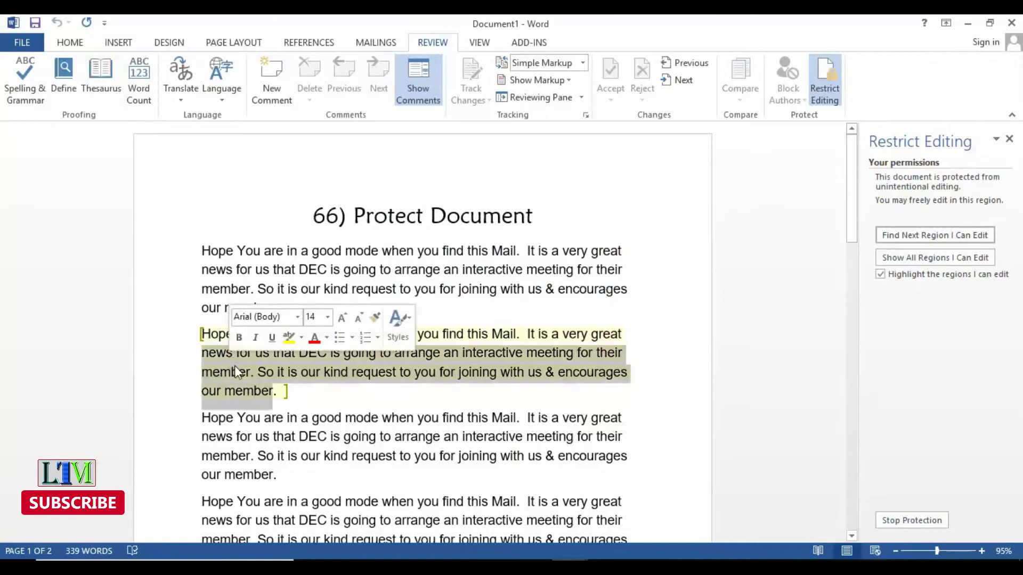
click(337, 398)
click(78, 43)
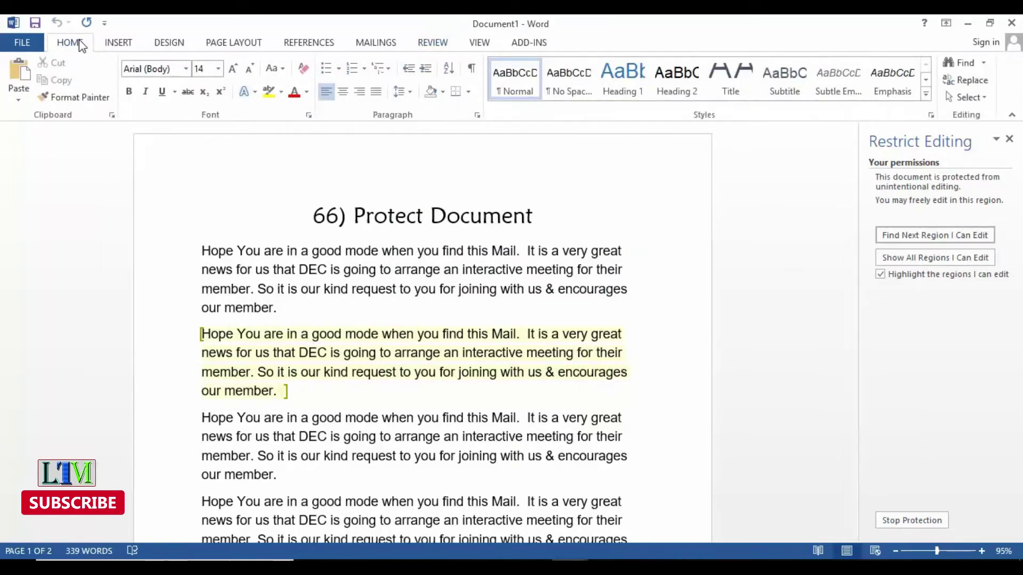
click(264, 251)
click(309, 271)
click(430, 316)
click(470, 455)
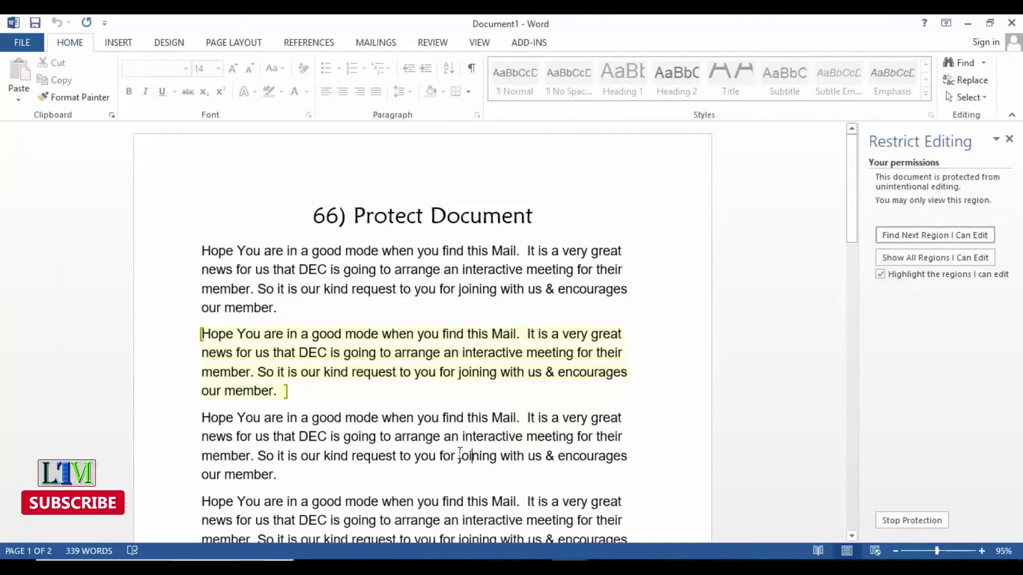
click(316, 332)
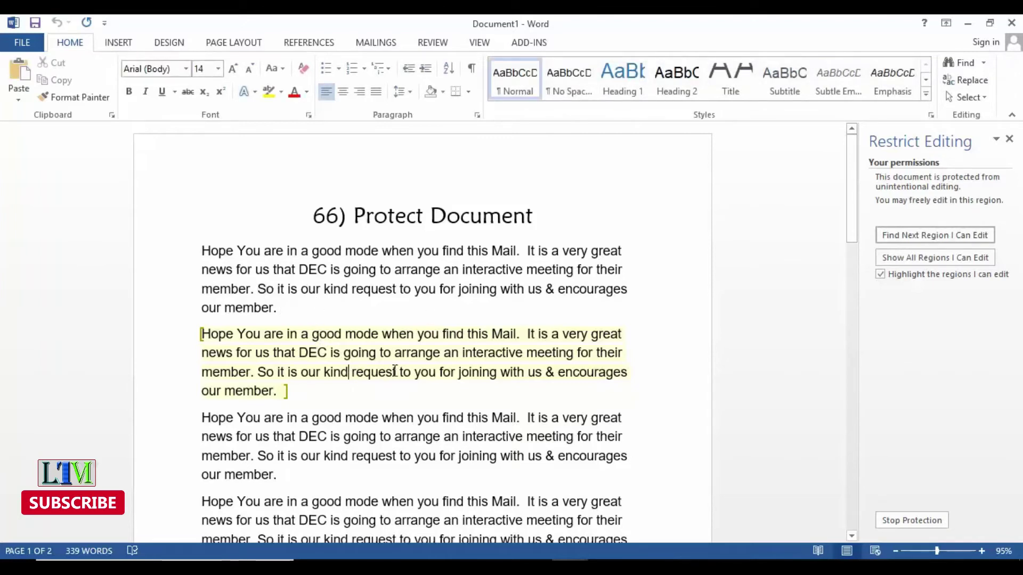
Step: Apply highlight and bold to the editable second paragraph, undoing each change
mouse_move(365, 375)
mouse_down()
mouse_move(237, 334)
mouse_move(201, 334)
mouse_up()
click(266, 95)
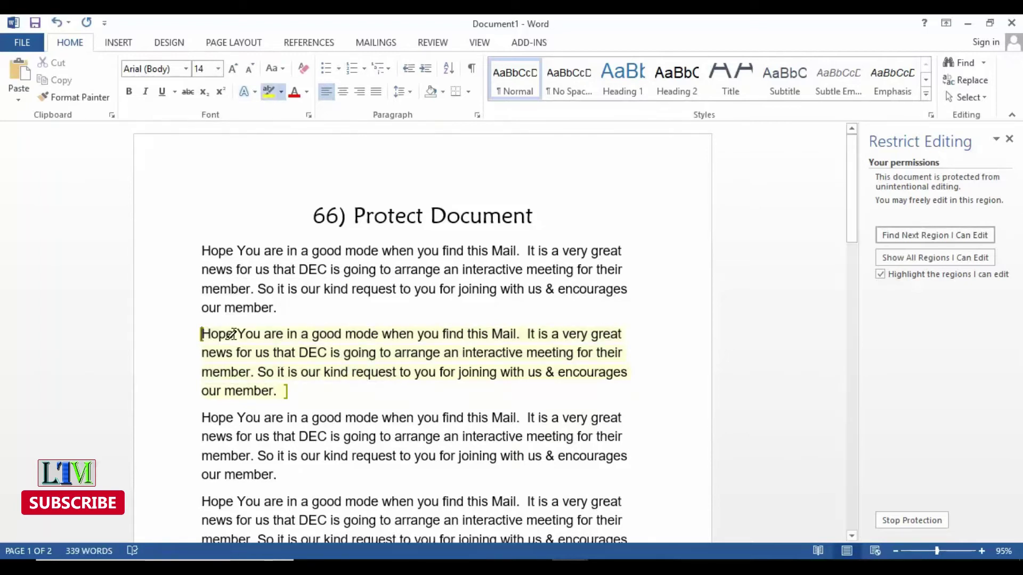
key(ctrl+z)
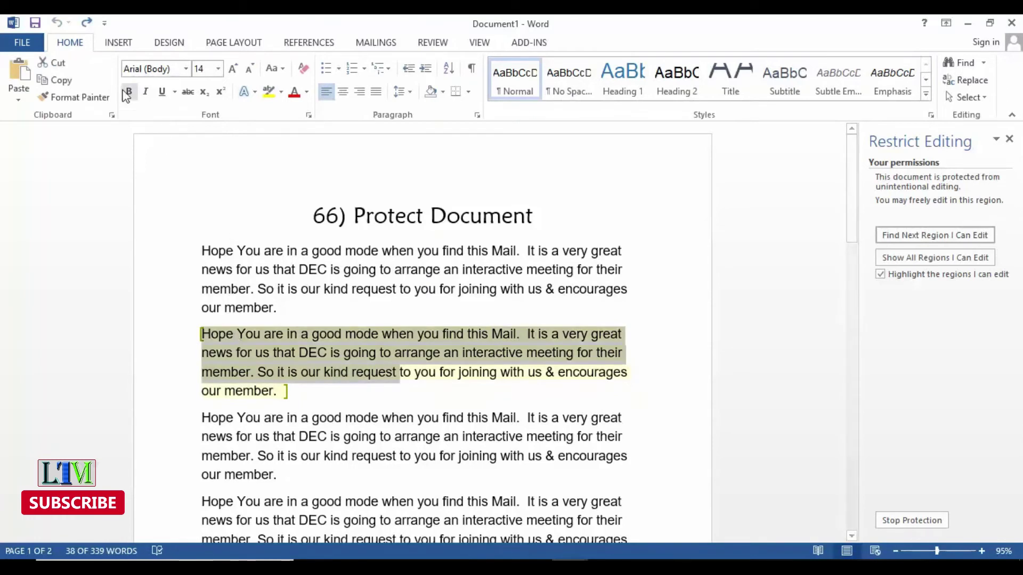
click(129, 91)
key(ctrl+z)
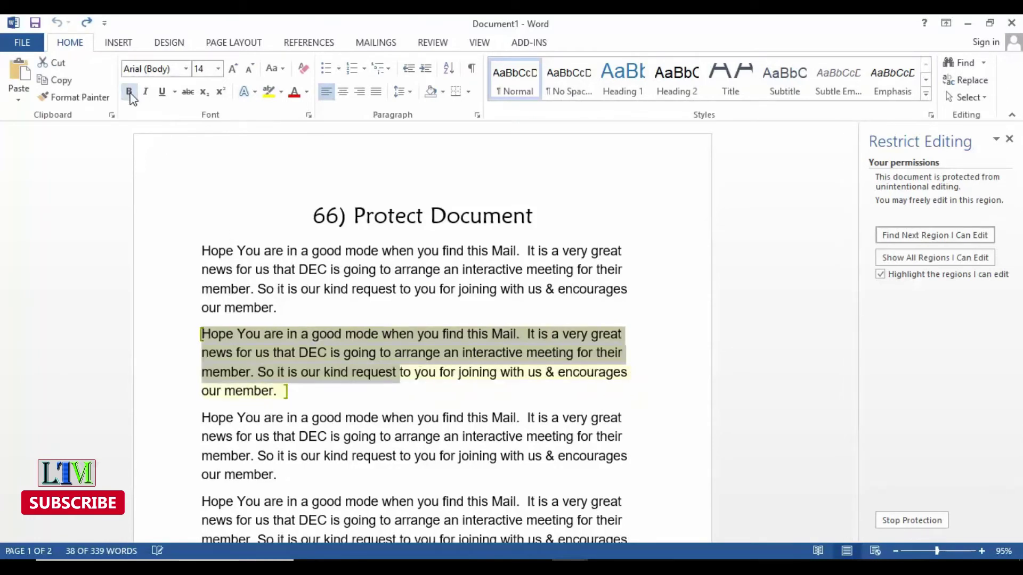
Step: Try selecting a word in a locked paragraph to confirm it stays view-only
click(452, 409)
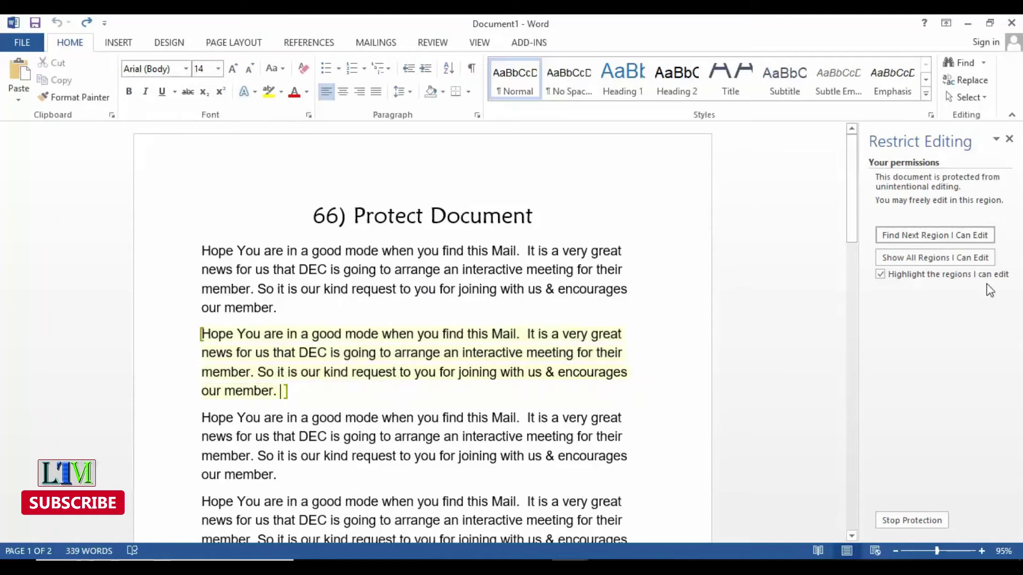
drag(852, 220, 855, 319)
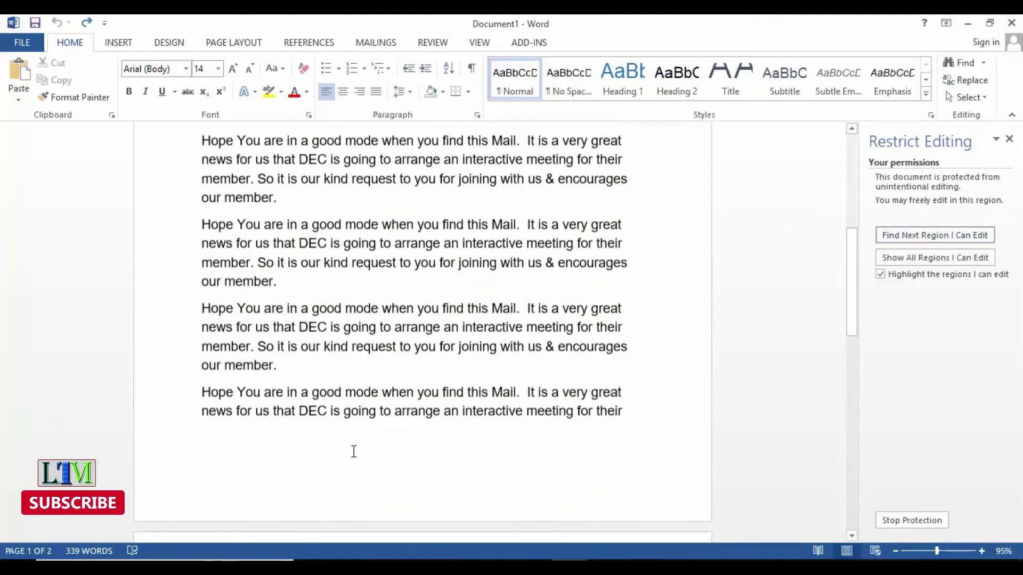
drag(577, 413, 331, 105)
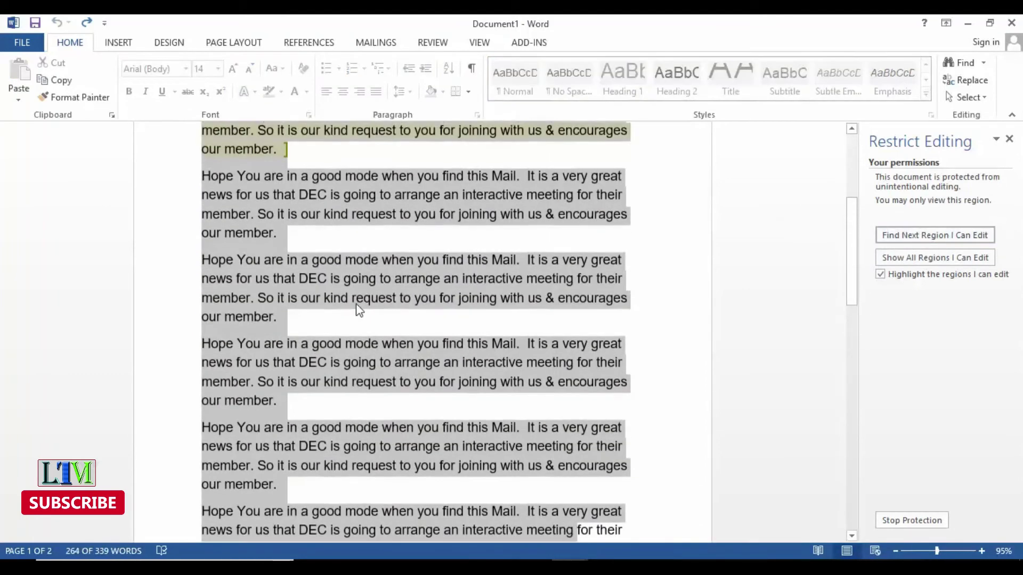
double_click(334, 280)
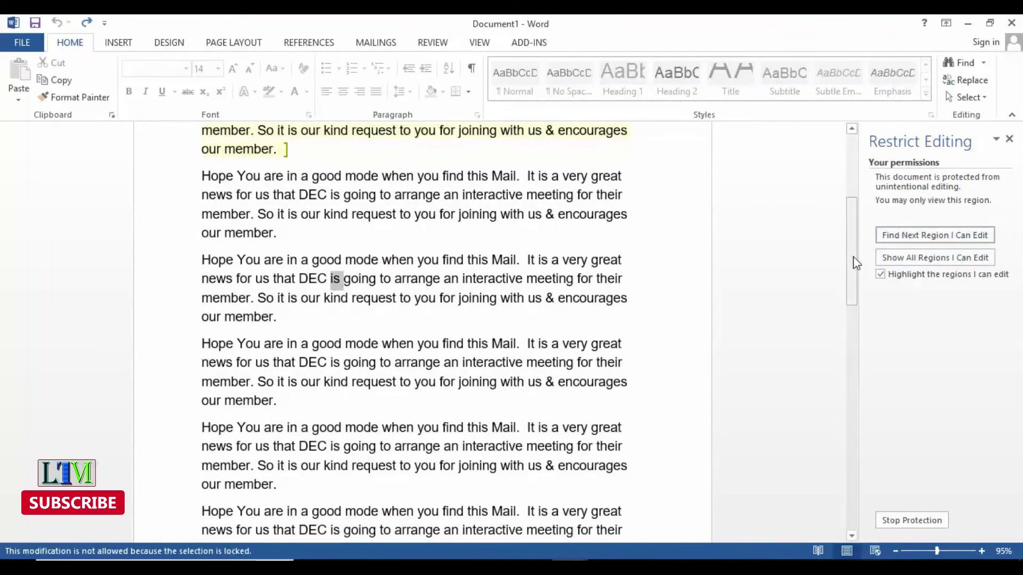
drag(856, 262, 852, 185)
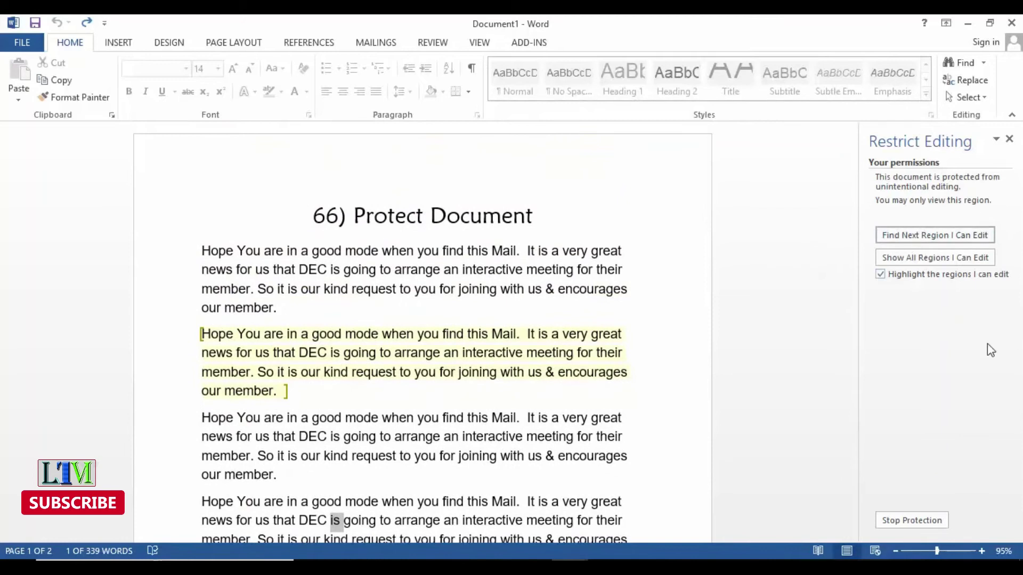
Step: Stop protection by entering the document password, then close the restrictions pane
click(924, 516)
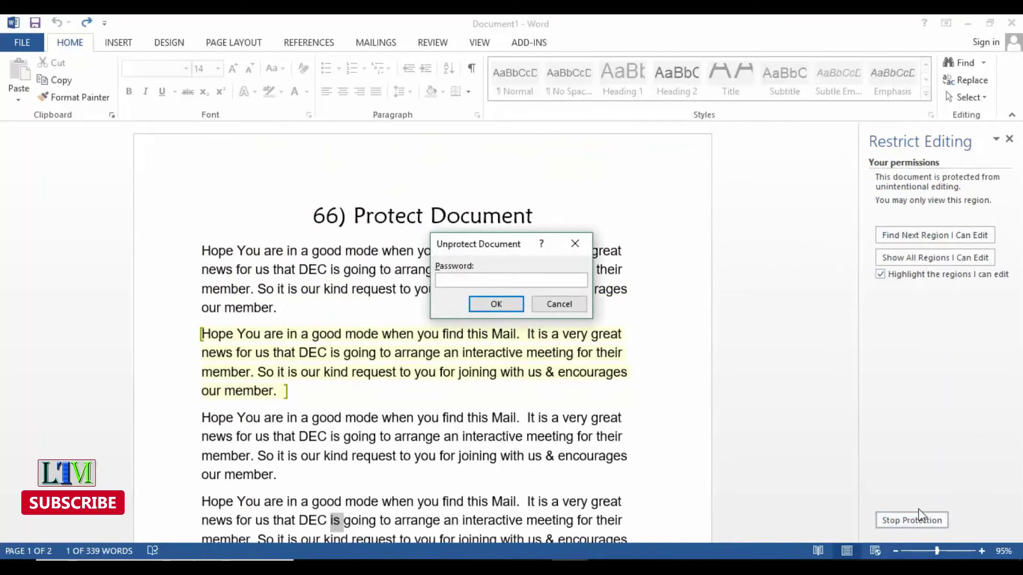
click(509, 303)
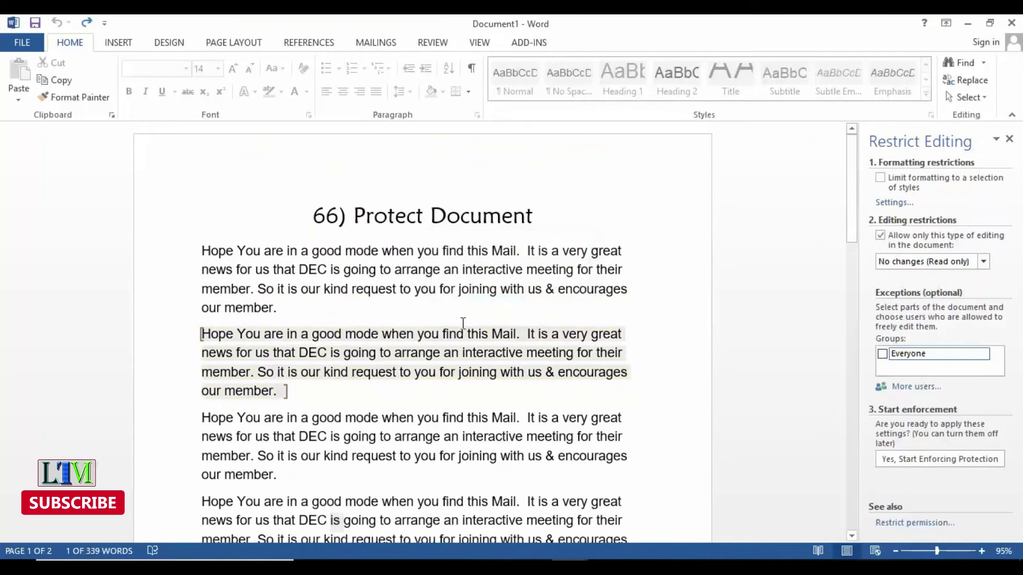
click(716, 399)
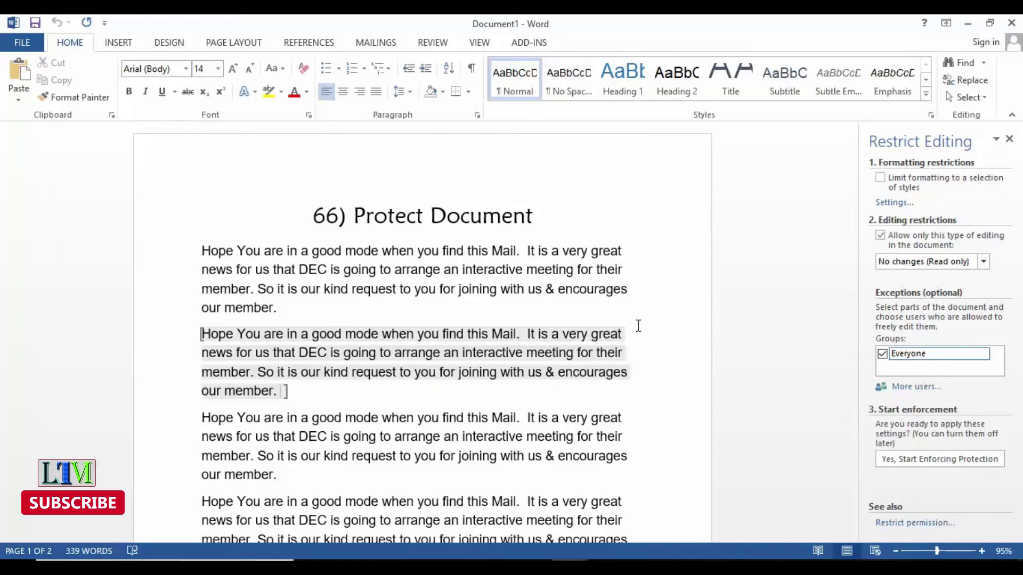
click(1009, 139)
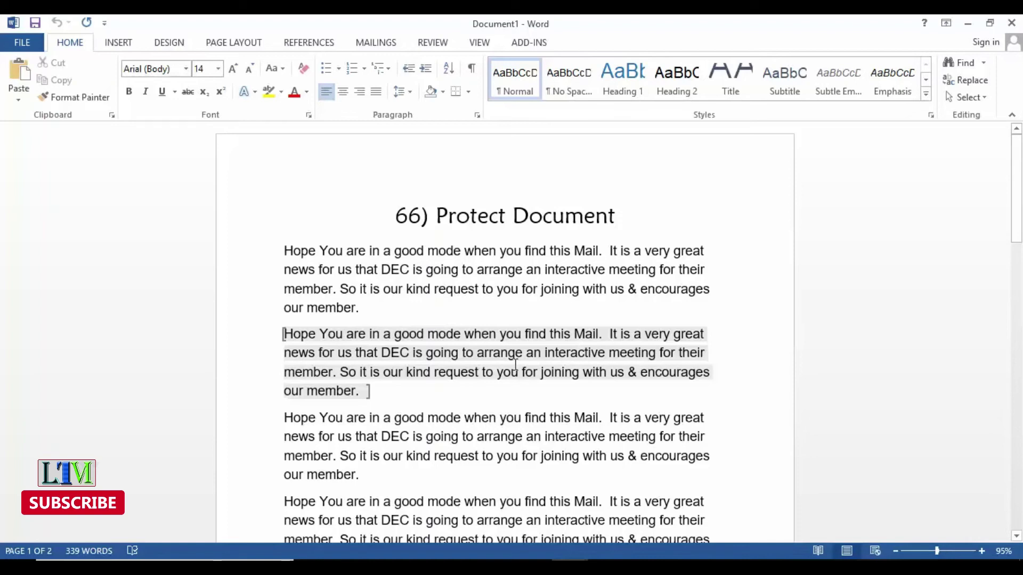
Step: Uncheck 'Allow only this type of editing' and close the restrictions pane again
drag(403, 424, 279, 341)
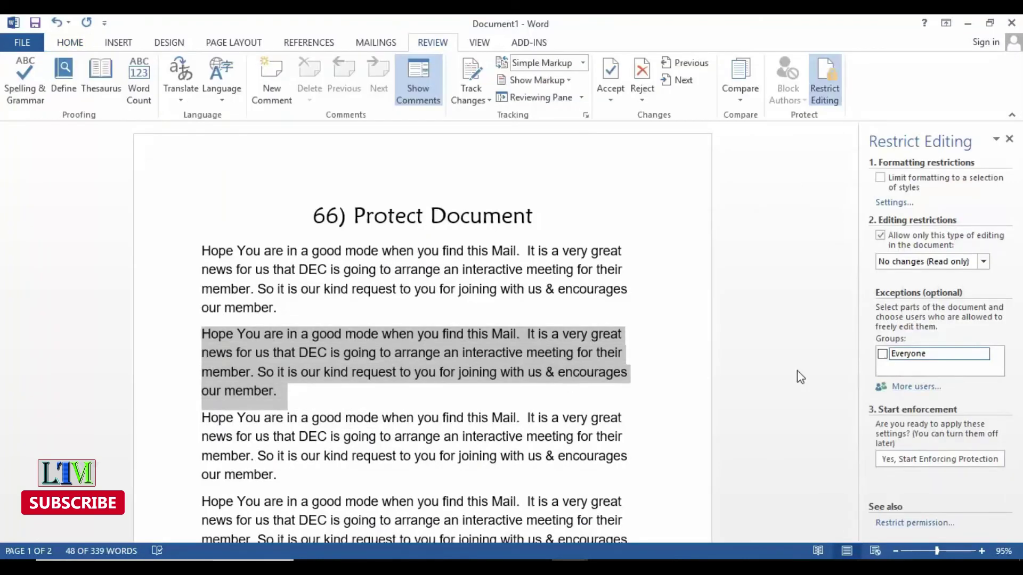
click(890, 236)
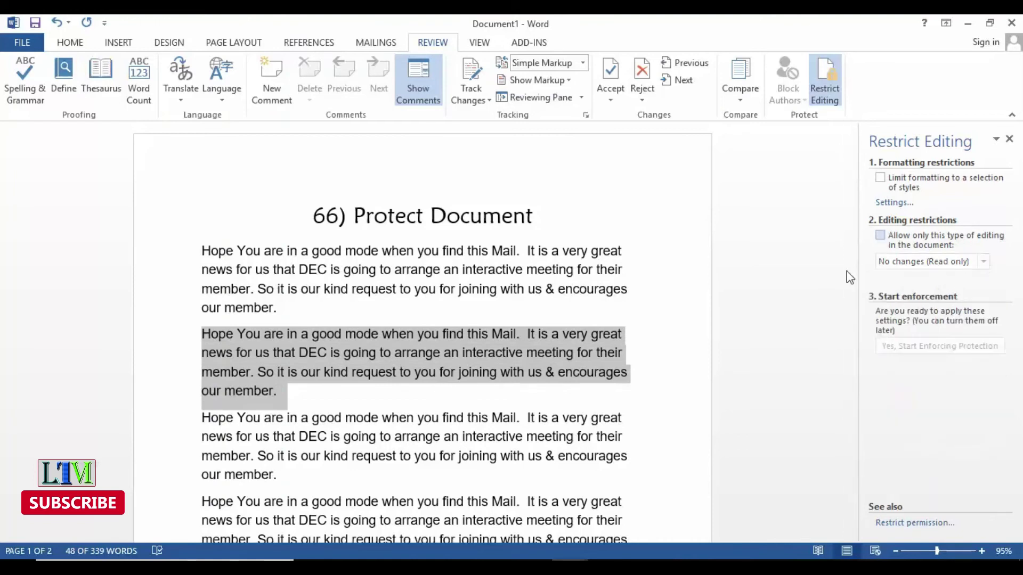
click(1009, 139)
click(666, 401)
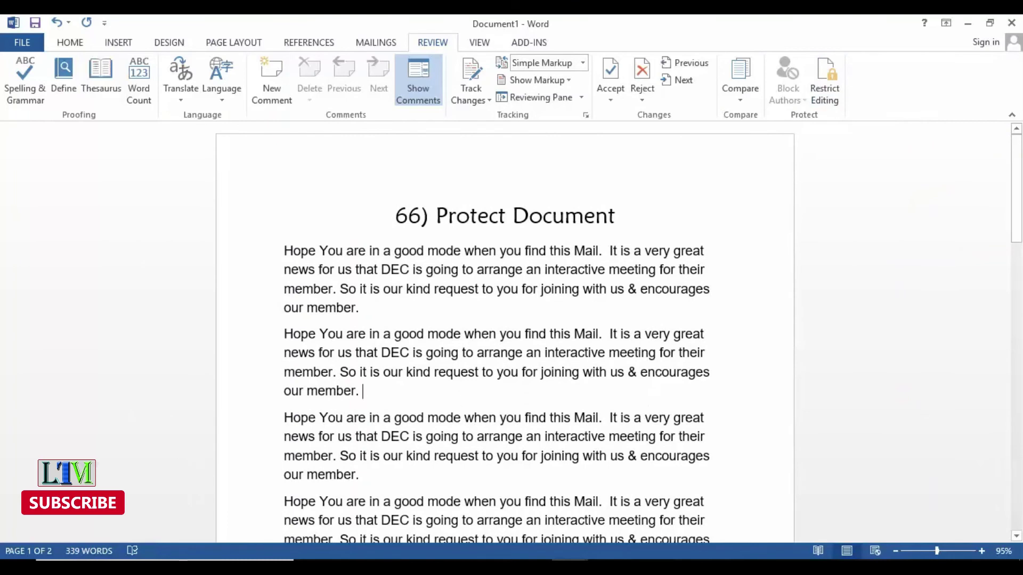
Step: Apply Encrypt with Password from File > Info > Protect Document, entering and confirming the password
click(25, 43)
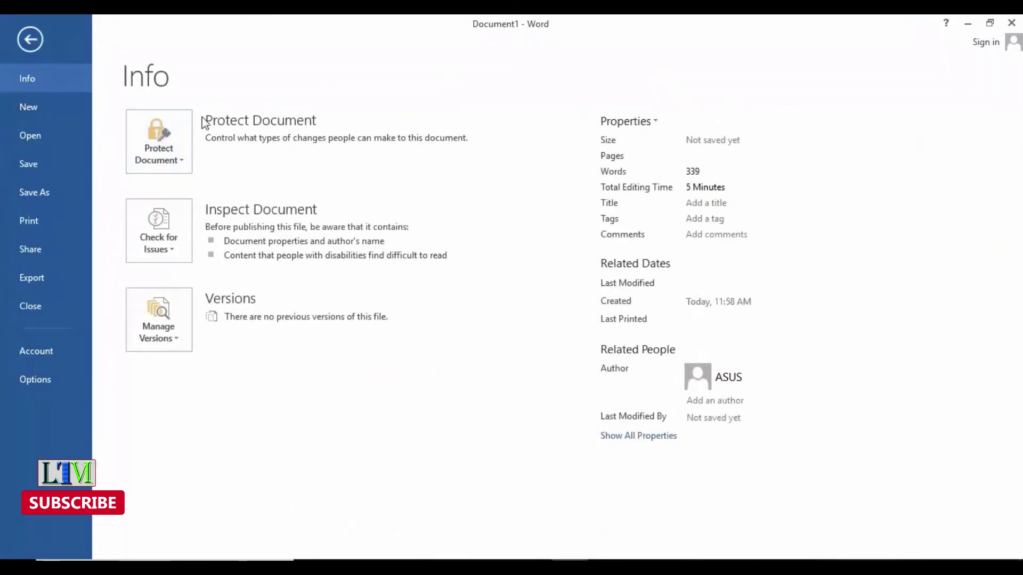
click(179, 160)
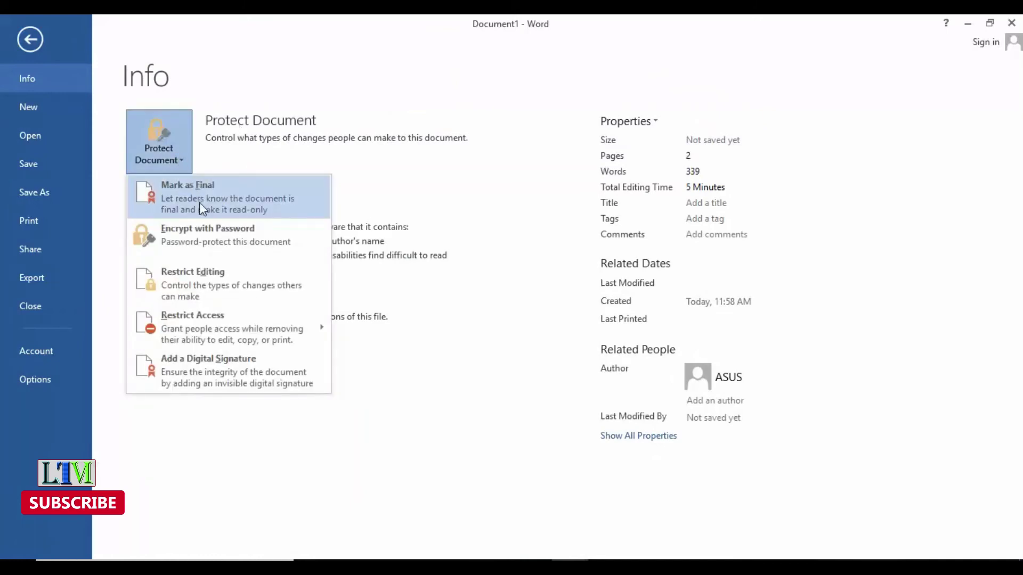
click(217, 241)
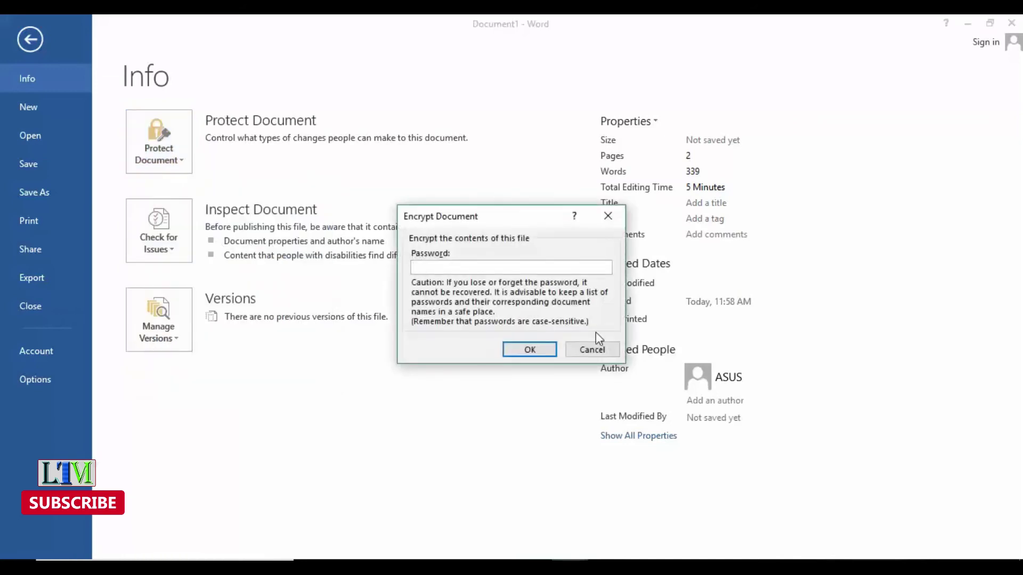
click(529, 350)
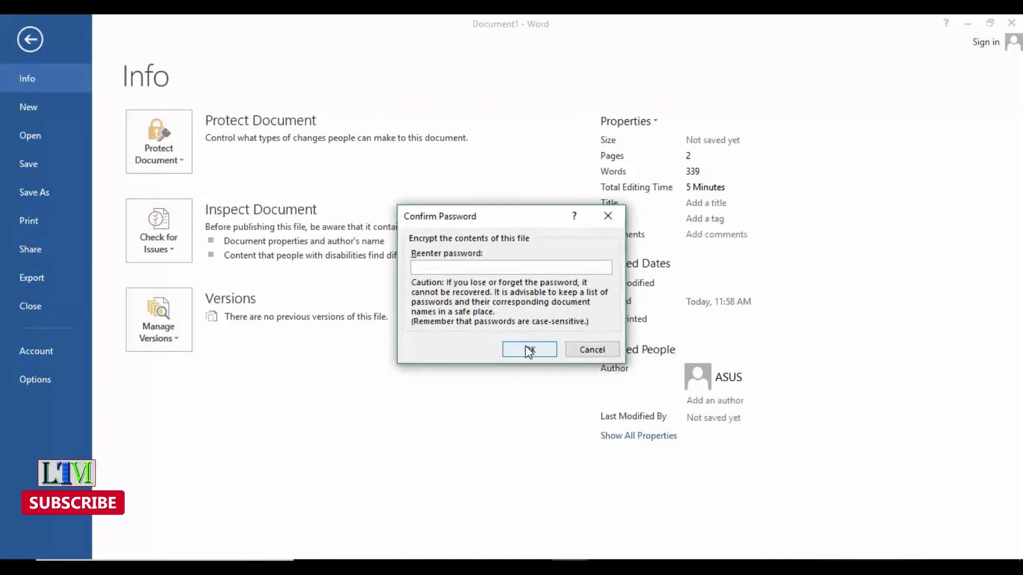
text(1)
click(537, 350)
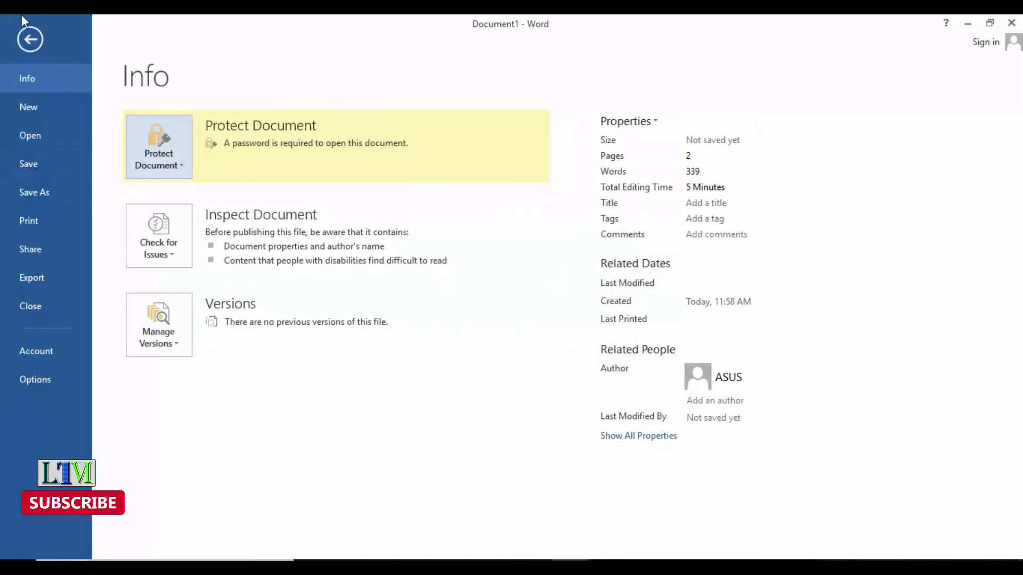
Step: Save the file as password.docx in the Desktop folder, then close the document window
click(32, 167)
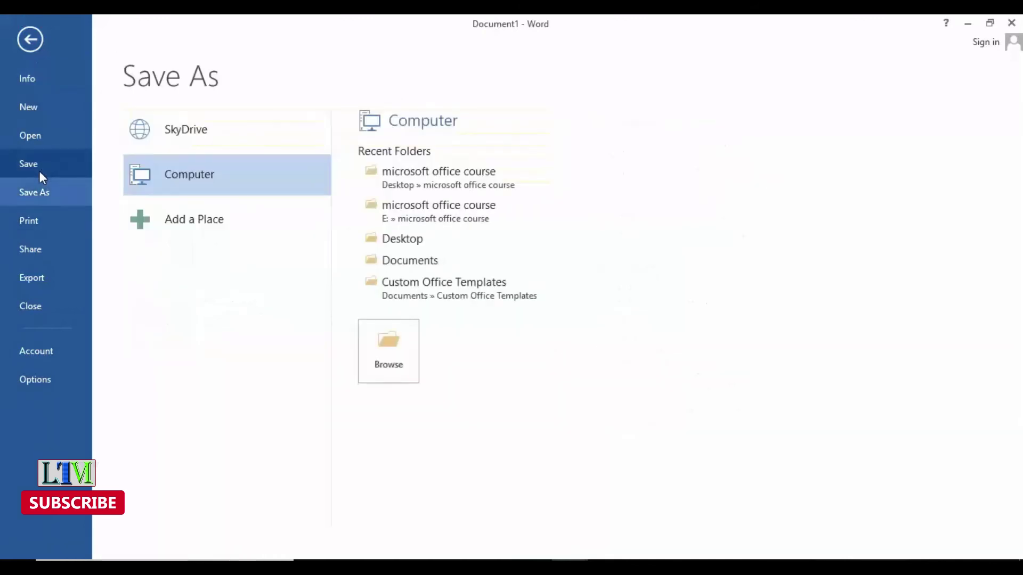
click(418, 239)
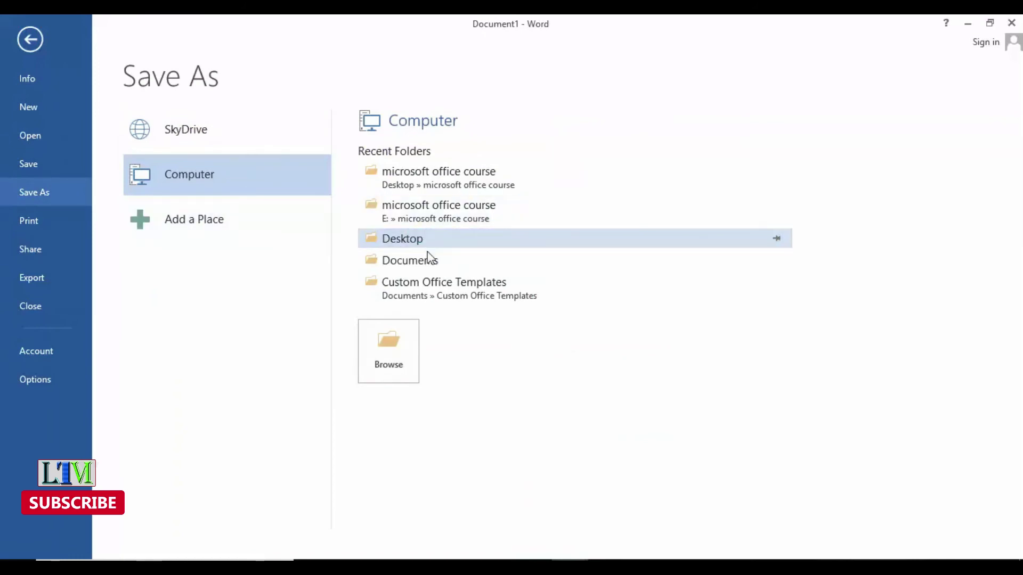
text(passwo)
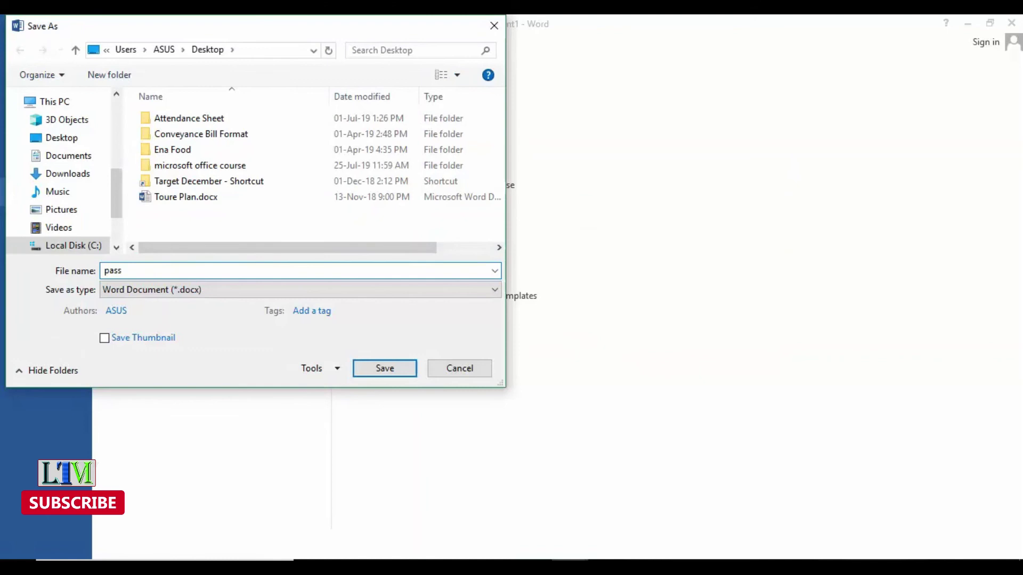
text(rd)
key(Return)
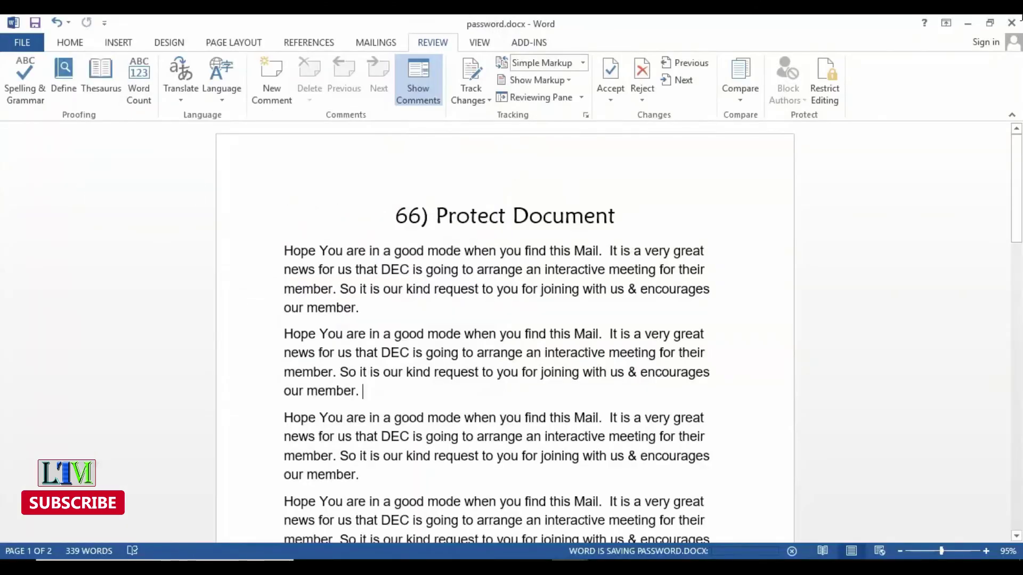
click(1011, 22)
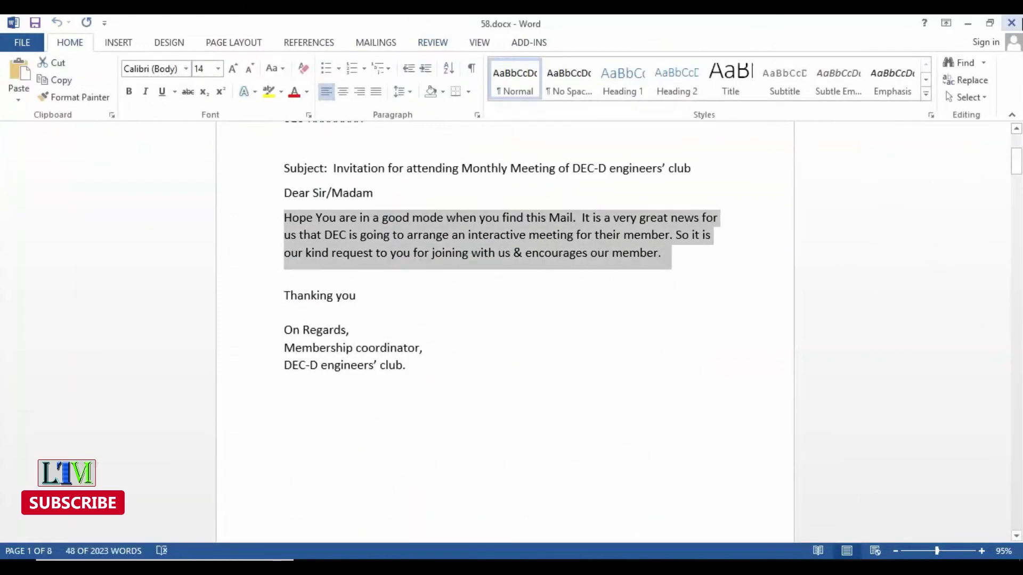
Step: Close the 58.docx window and File Explorer, then reopen password.docx from the Desktop
click(1011, 22)
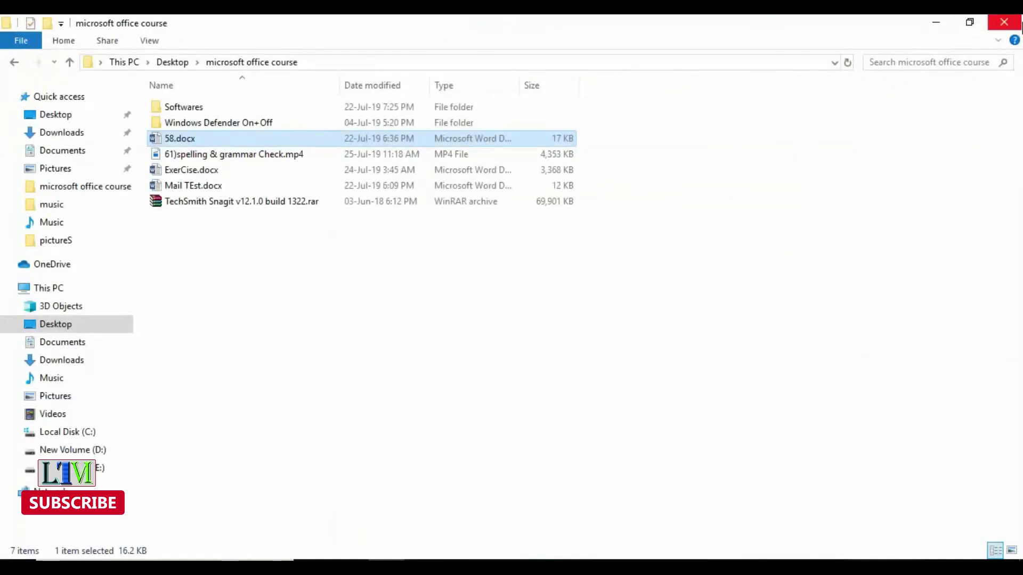
click(1018, 23)
mouse_move(194, 42)
mouse_down()
mouse_move(532, 194)
mouse_move(362, 292)
mouse_up()
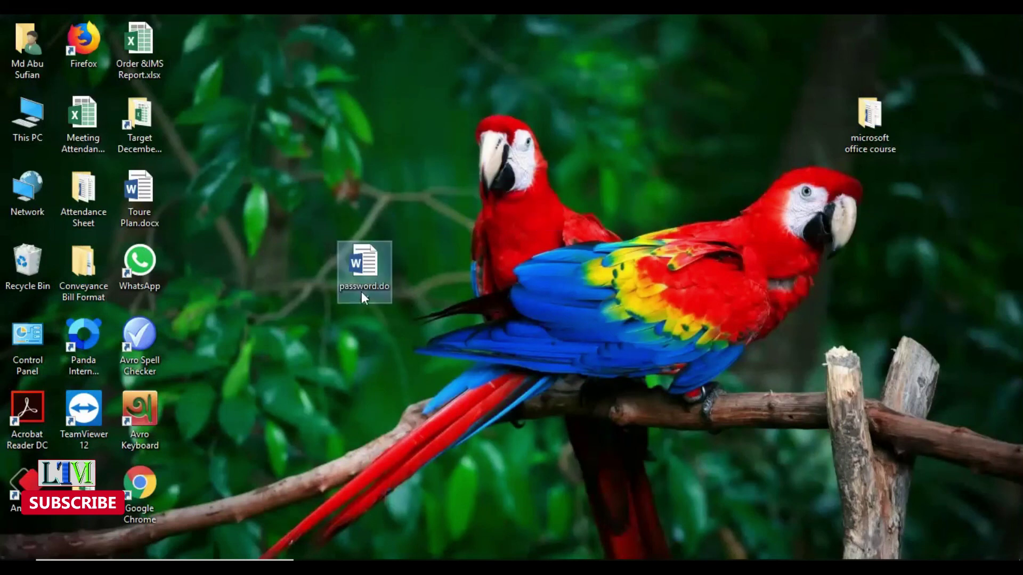
double_click(365, 289)
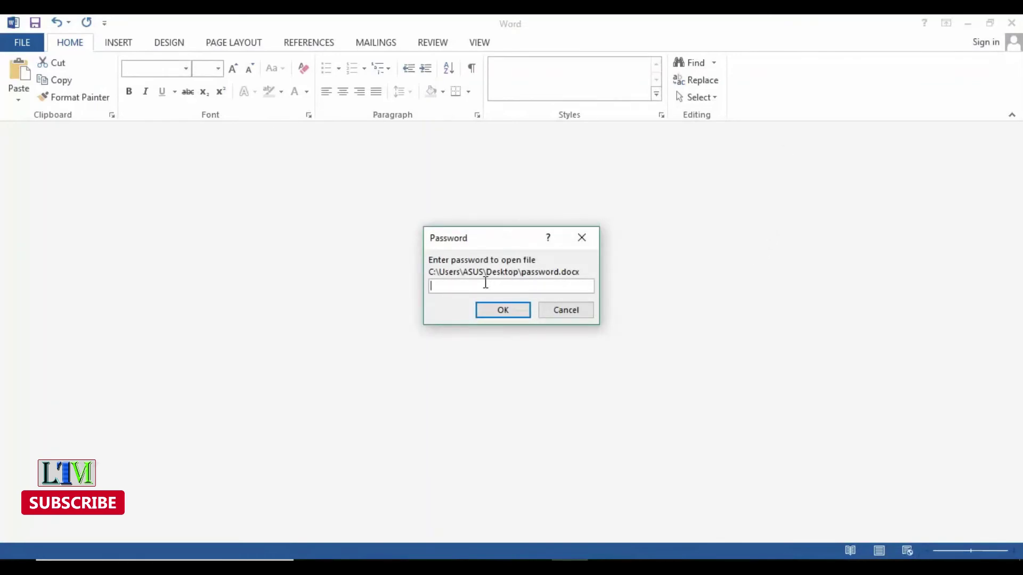
Step: Enter the document's password to unlock and open password.docx
click(501, 310)
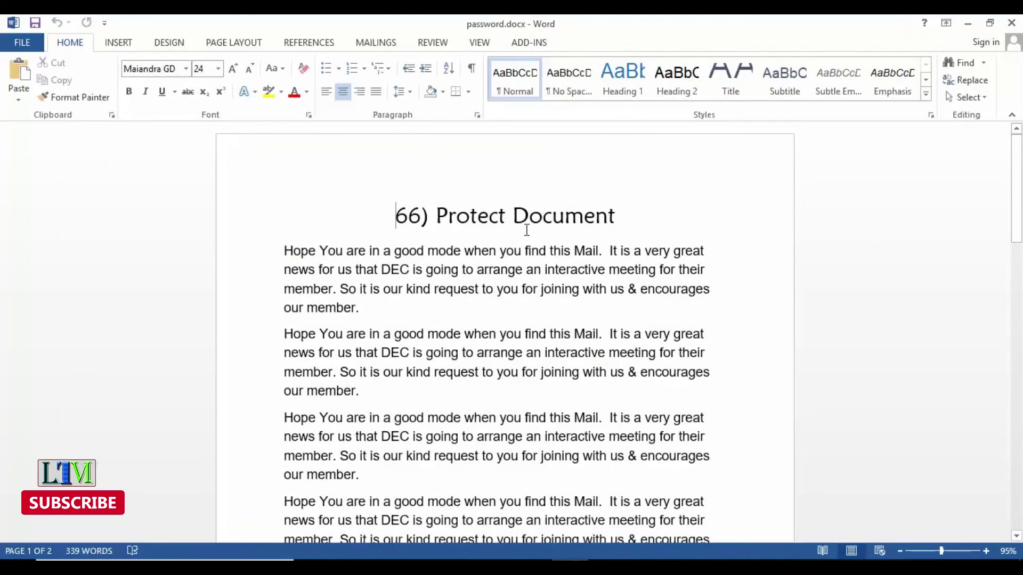
Step: Clear the Encrypt with Password field under Protect Document so password.docx opens without a password
click(22, 43)
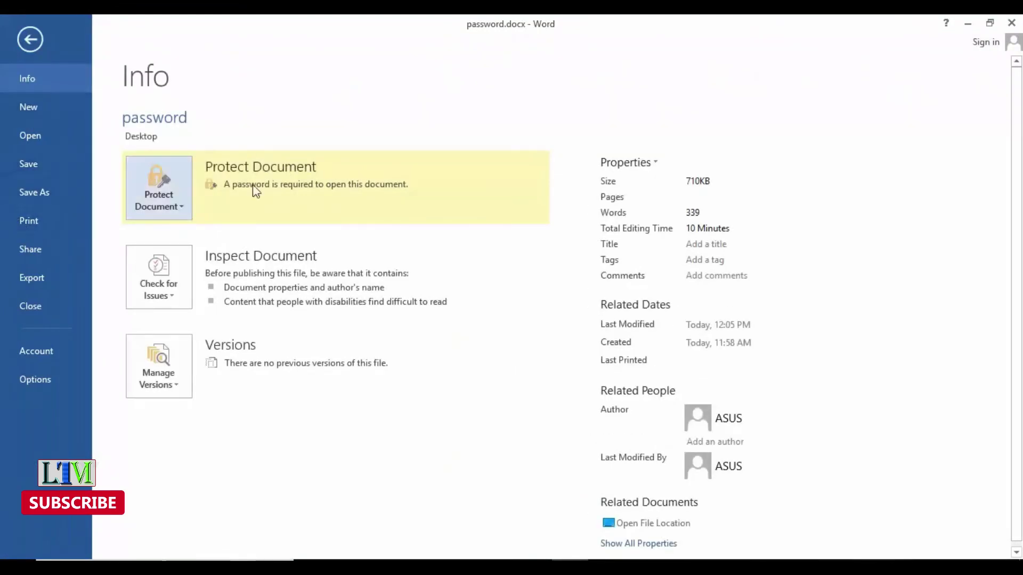
click(186, 187)
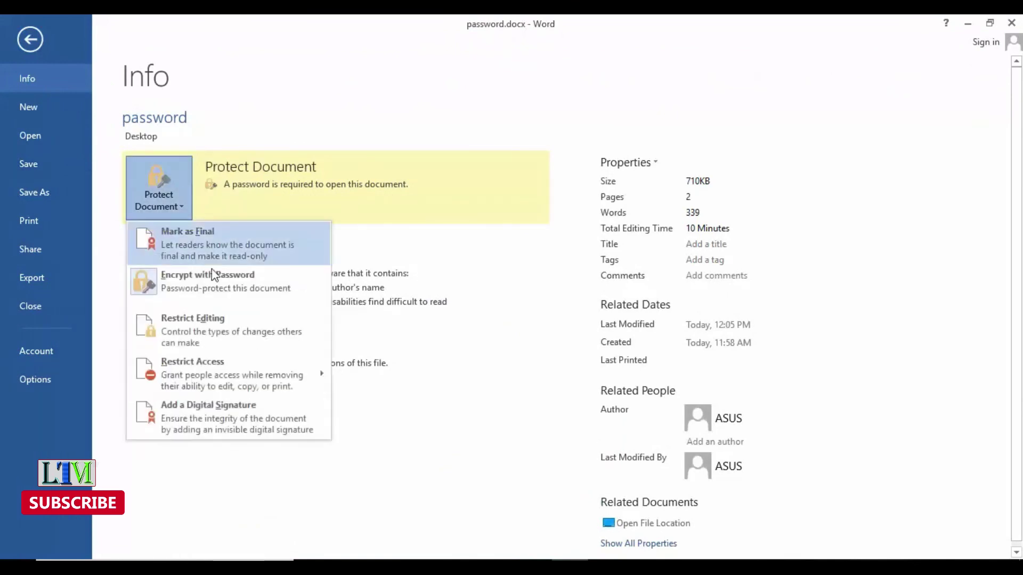
click(216, 298)
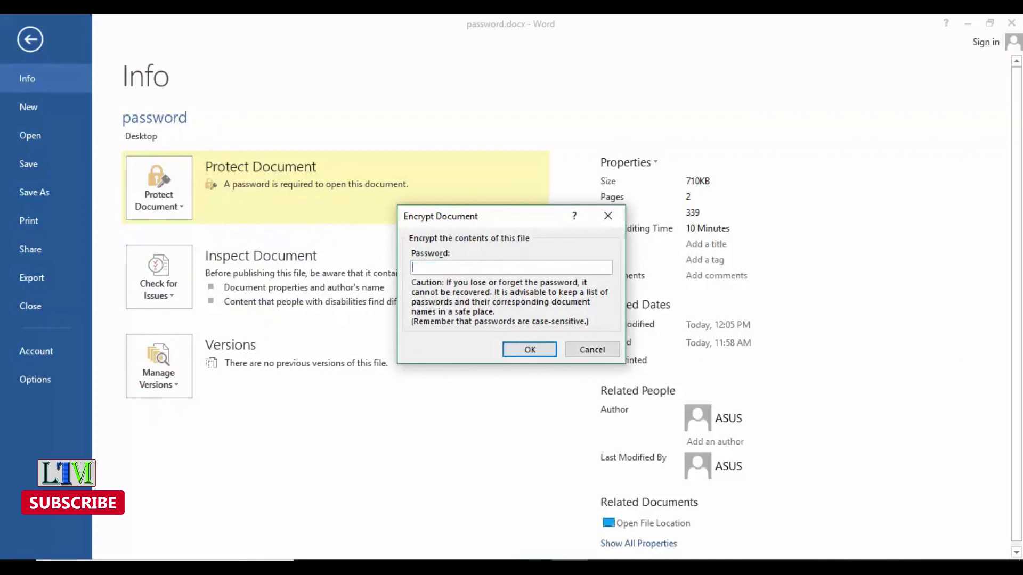
click(530, 349)
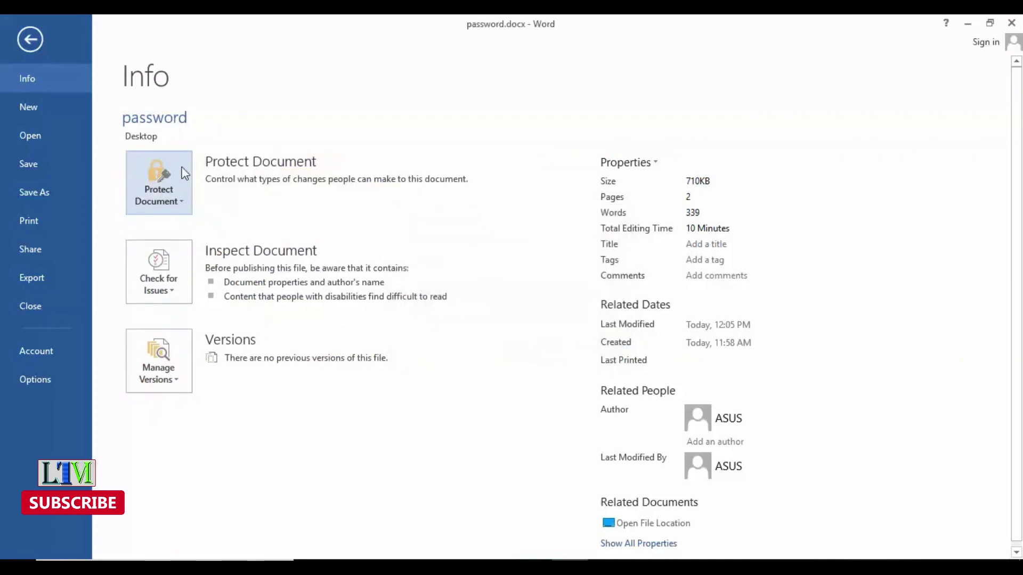
click(30, 39)
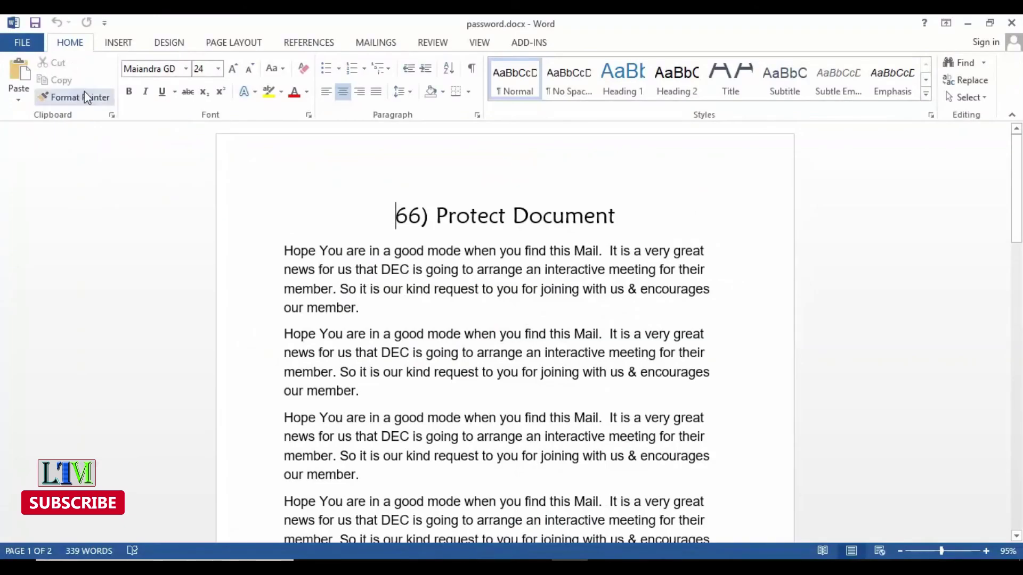